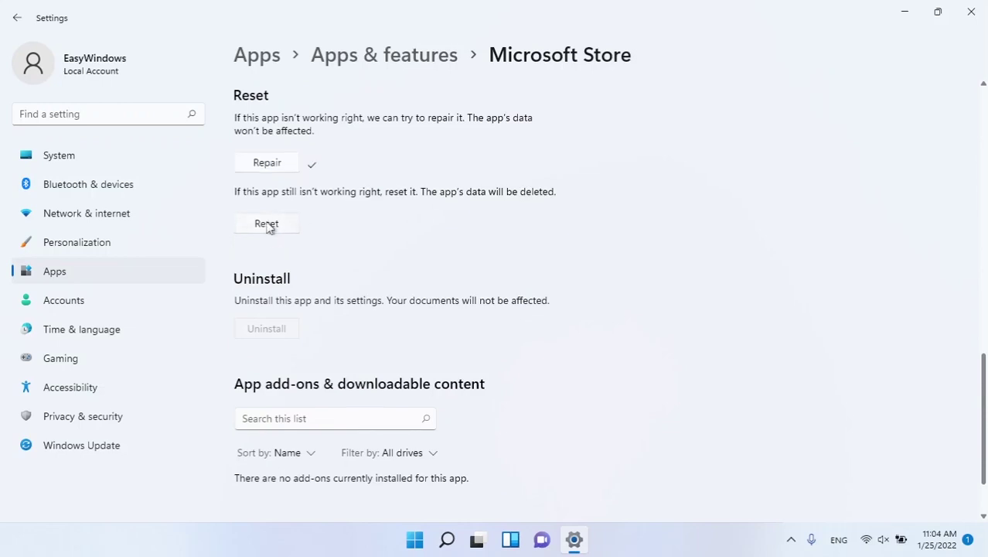
Reset the Microsoft Store app, confirm deleting its data, and close Settings.
{"action": "left_click", "coordinate": [266, 224]}
{"action": "left_click", "coordinate": [329, 188]}
{"action": "scroll", "coordinate": [321, 292], "scroll_direction": "down", "scroll_amount": 2}
{"action": "left_click", "coordinate": [972, 12]}
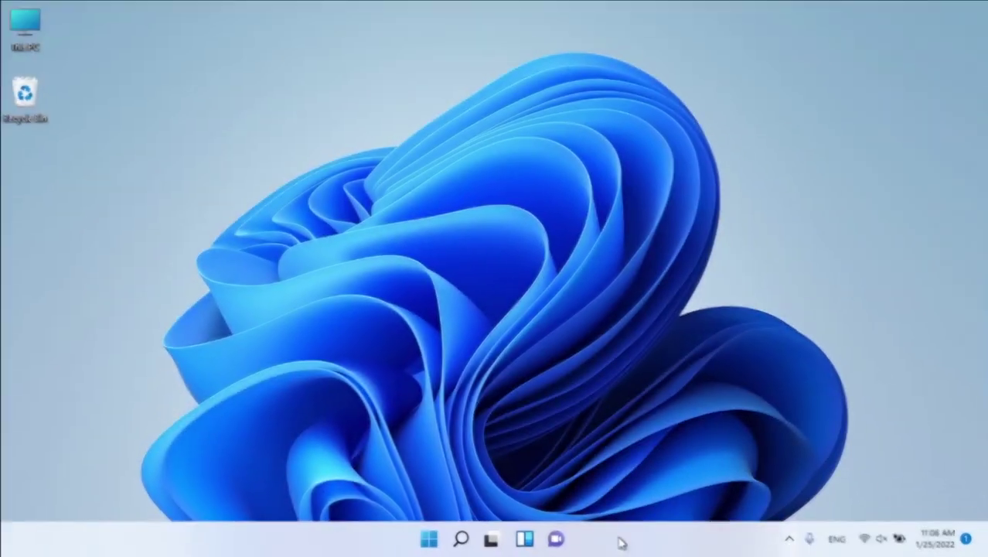
Open Command Prompt and run wsreset.exe to clear the Microsoft Store cache.
{"action": "left_click", "coordinate": [430, 540]}
{"action": "type", "text": "cmd"}
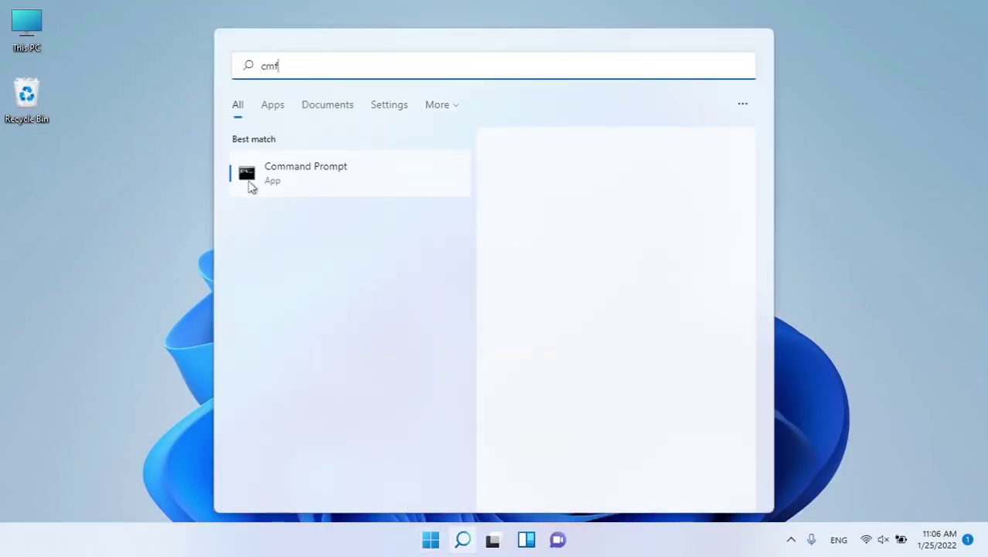
{"action": "key", "text": "ctrl+a"}
{"action": "type", "text": "cmd"}
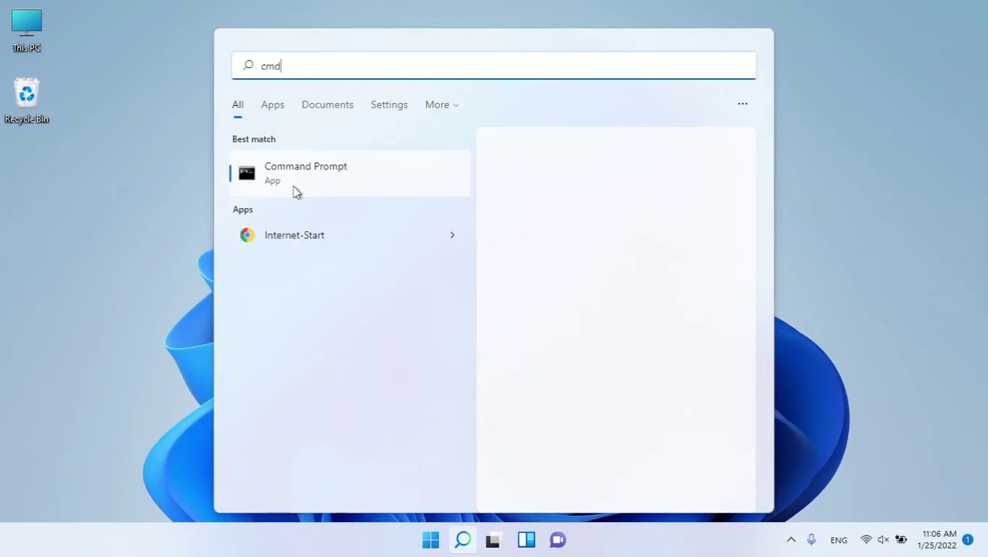
{"action": "left_click", "coordinate": [315, 181]}
{"action": "type", "text": "w"}
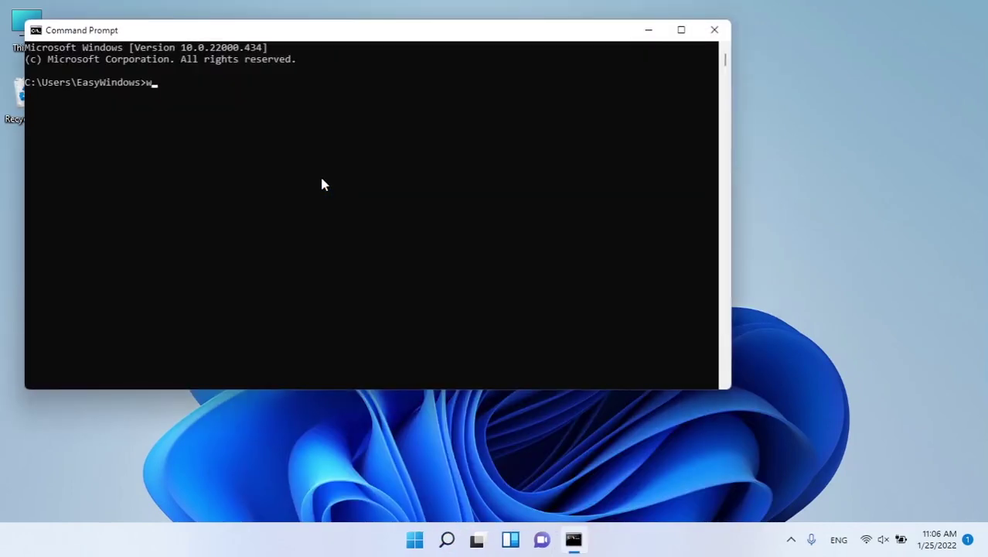
{"action": "type", "text": "sreset.exe"}
{"action": "key", "text": "Return"}
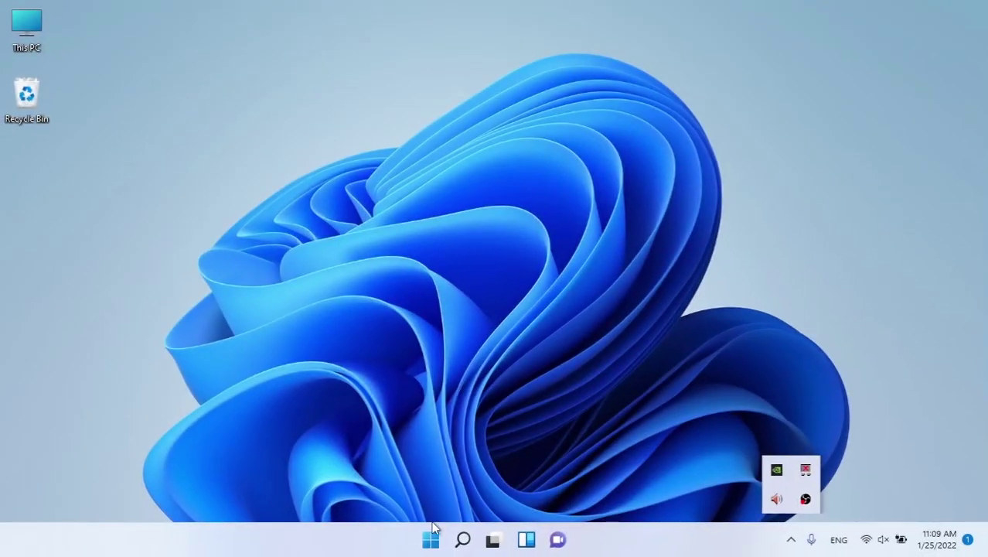
Search Windows for the Troubleshoot settings and open the list of other troubleshooters.
{"action": "left_click", "coordinate": [431, 539]}
{"action": "left_click", "coordinate": [462, 539]}
{"action": "type", "text": "trobl"}
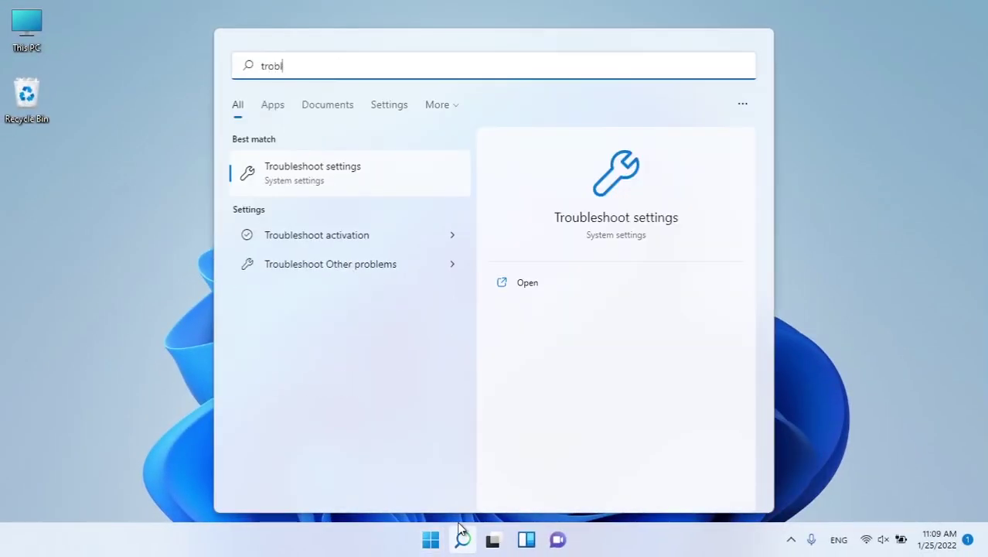
{"action": "left_click", "coordinate": [351, 166]}
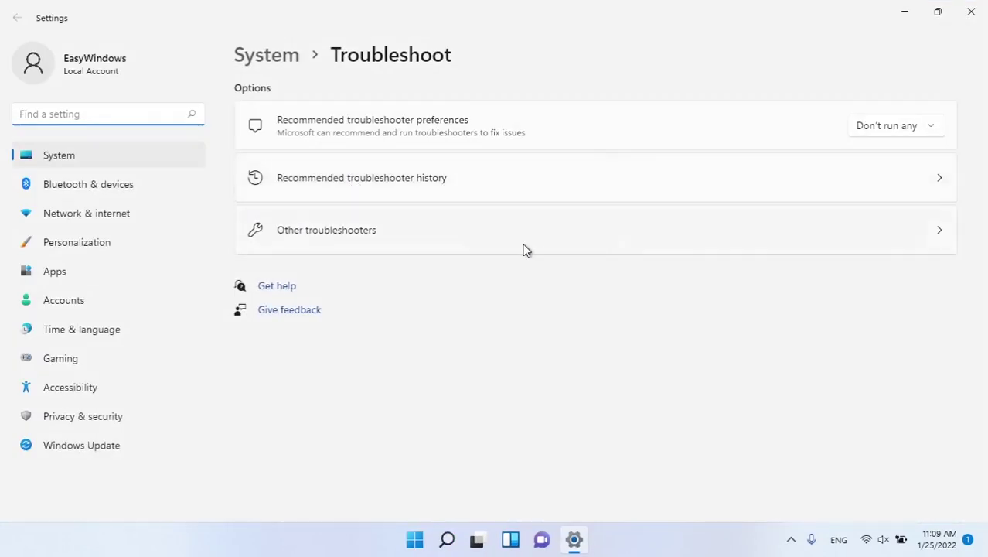
{"action": "left_click", "coordinate": [936, 230]}
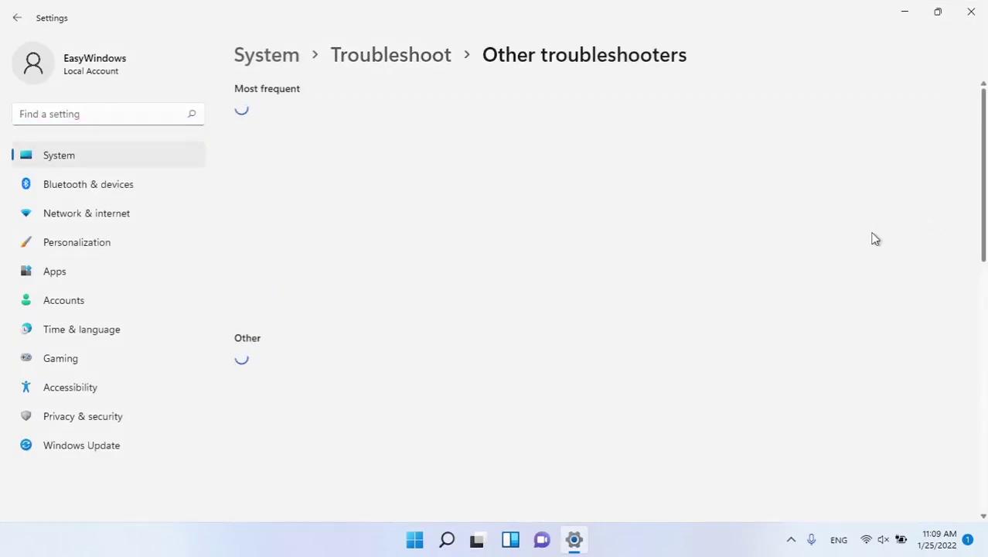
Run the Windows Store Apps troubleshooter, skip the Microsoft account sign-in, and close the troubleshooter.
{"action": "scroll", "coordinate": [636, 375], "scroll_direction": "down", "scroll_amount": 8}
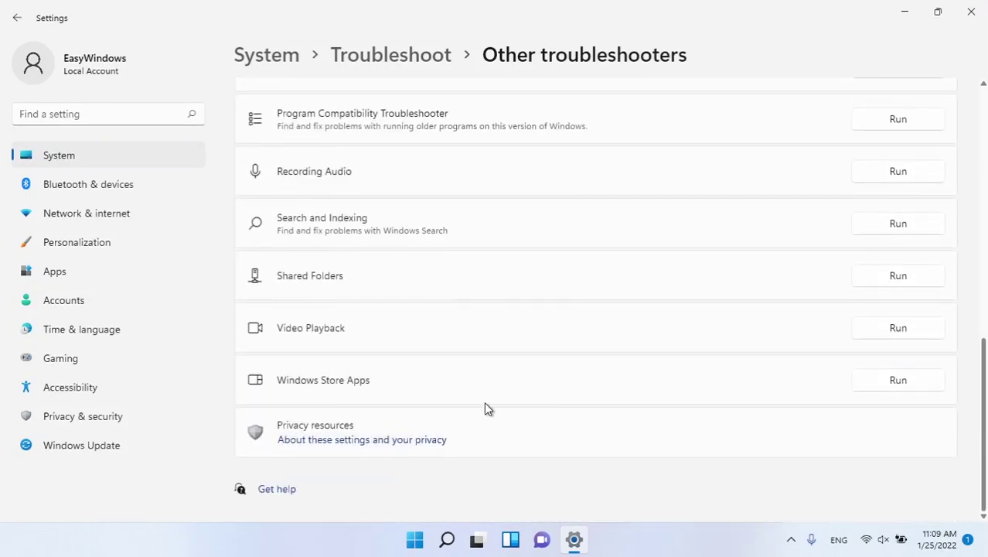
{"action": "left_click", "coordinate": [899, 390]}
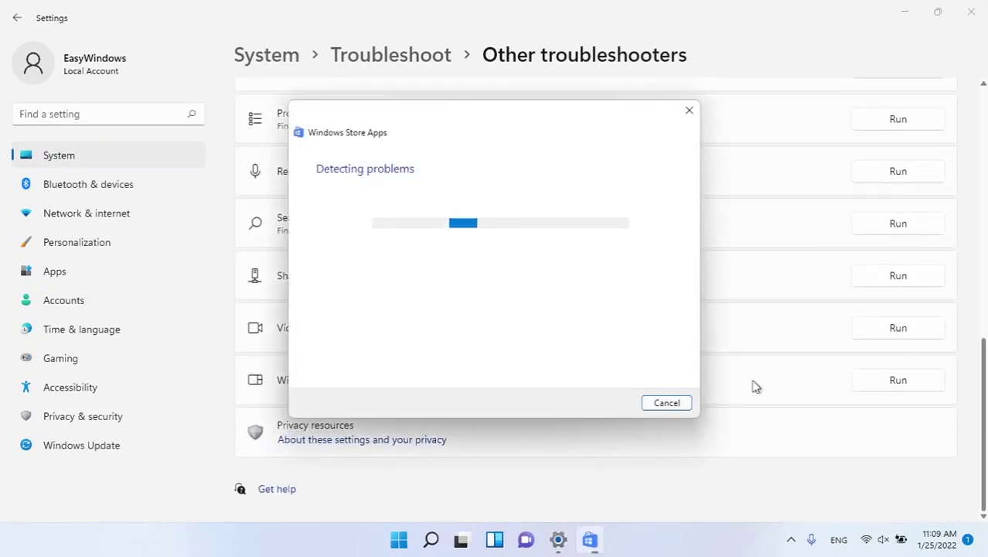
{"action": "left_click", "coordinate": [368, 267]}
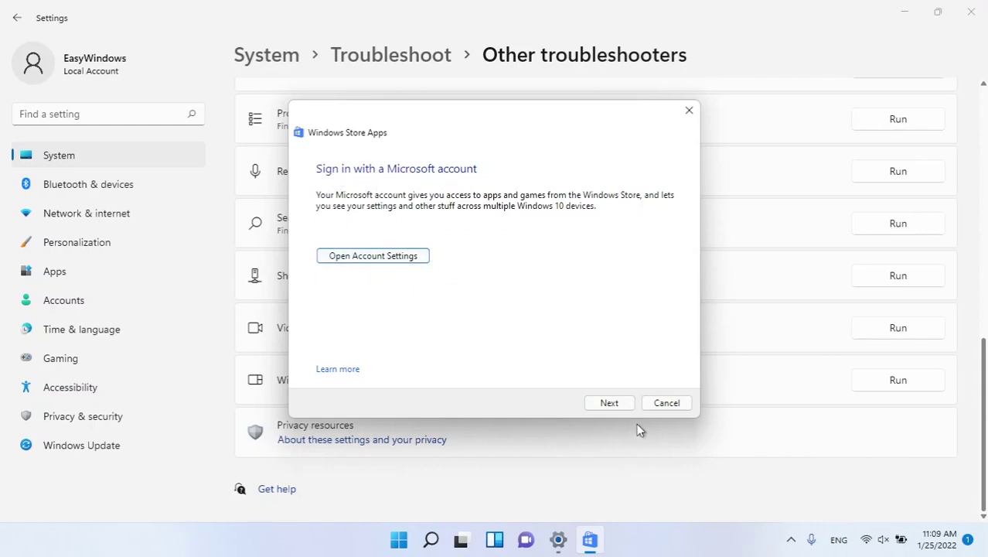
{"action": "left_click", "coordinate": [609, 402]}
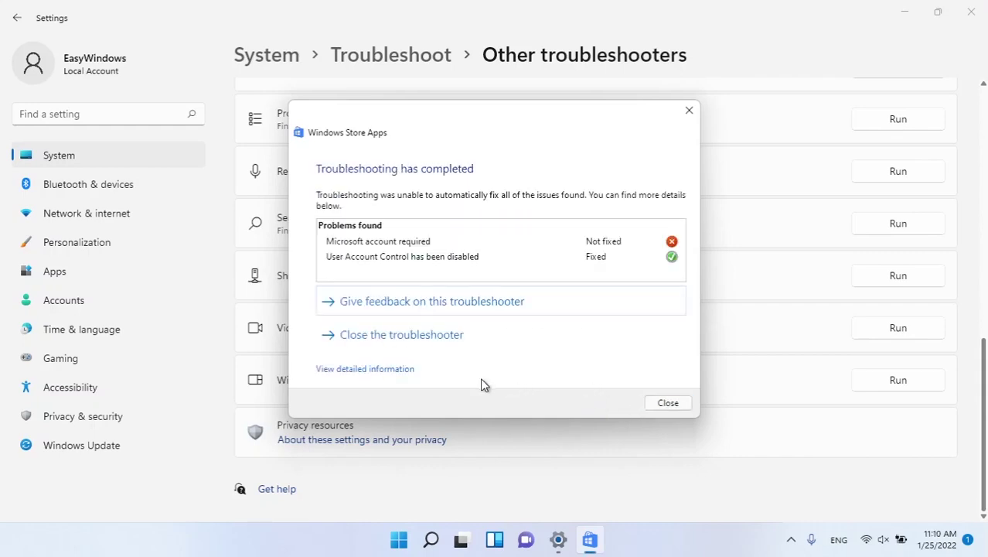
{"action": "left_click", "coordinate": [447, 336]}
Run the Windows Update troubleshooter, answer Yes to whether the problem was fixed, and close both it and Settings.
{"action": "scroll", "coordinate": [446, 341], "scroll_direction": "up", "scroll_amount": 5}
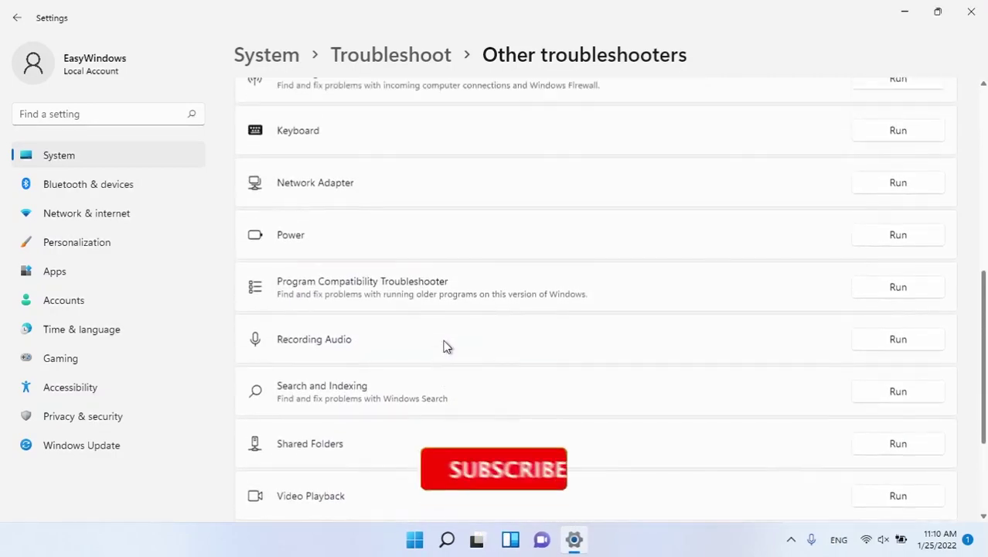
{"action": "scroll", "coordinate": [415, 285], "scroll_direction": "up", "scroll_amount": 3}
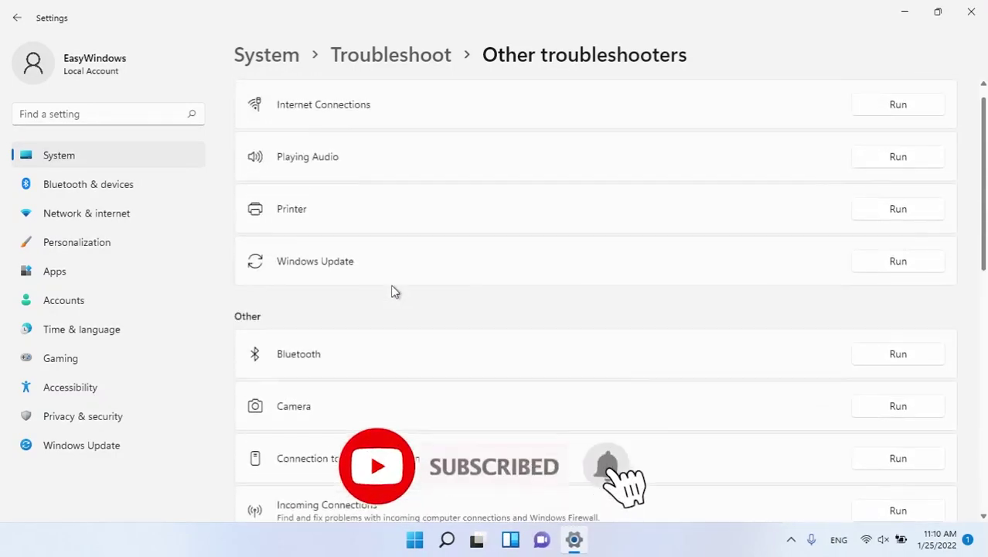
{"action": "left_click", "coordinate": [871, 267]}
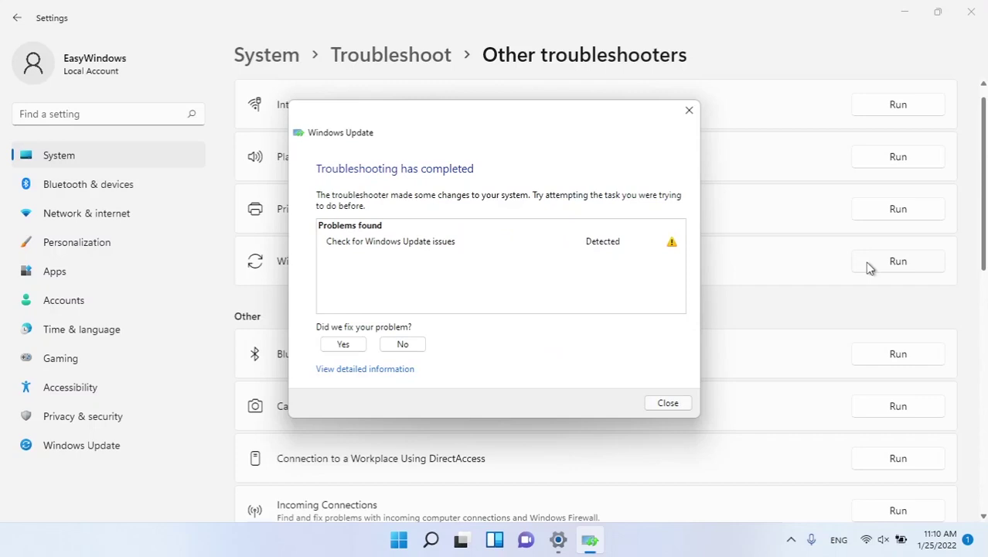
{"action": "left_click", "coordinate": [354, 347]}
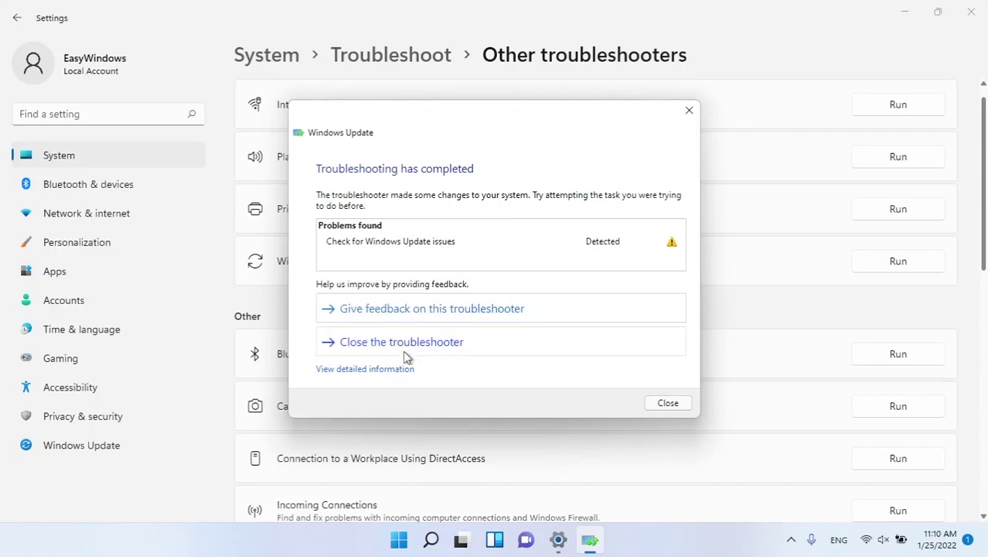
{"action": "left_click", "coordinate": [406, 342]}
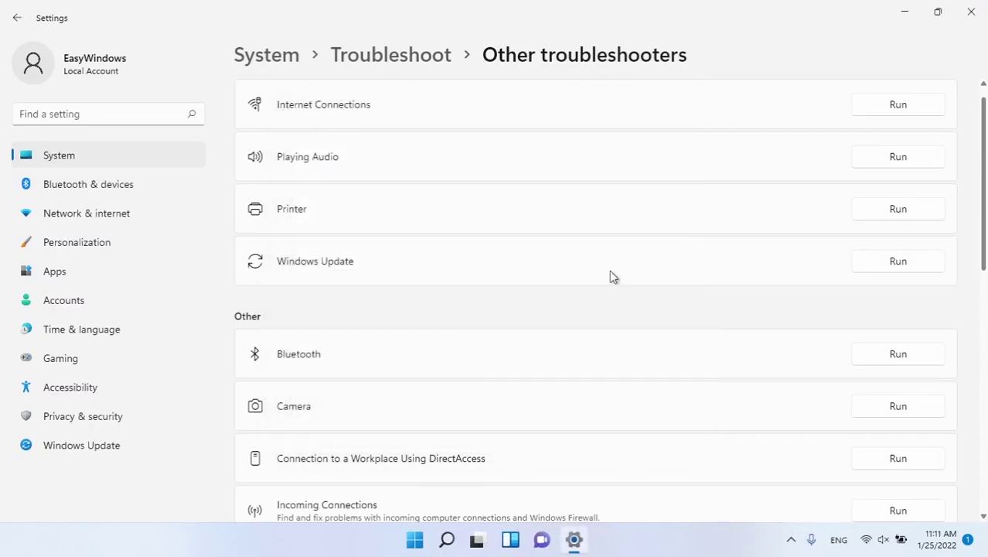
{"action": "left_click", "coordinate": [972, 11]}
{"action": "left_click", "coordinate": [792, 539]}
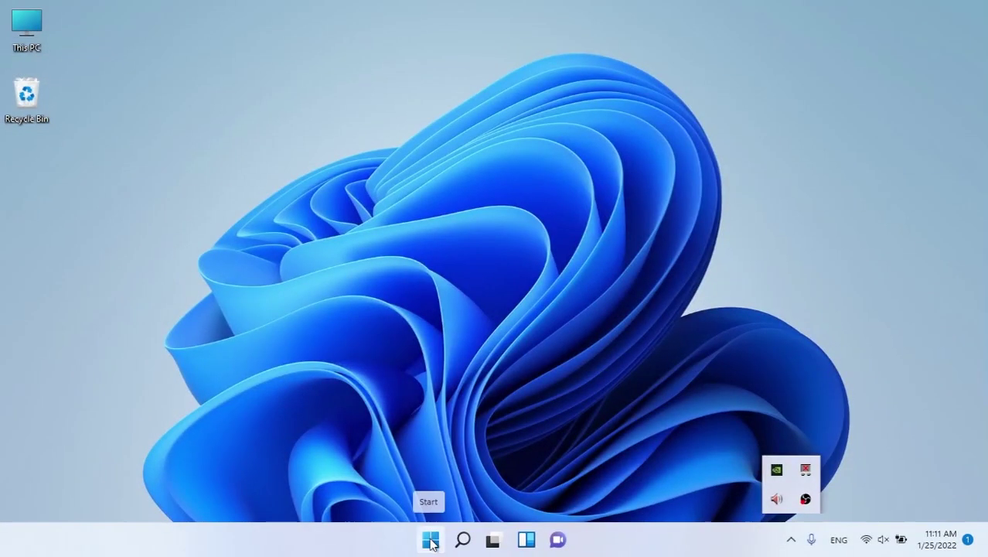
Search Windows for "ser" and open the Services app.
{"action": "left_click", "coordinate": [430, 539]}
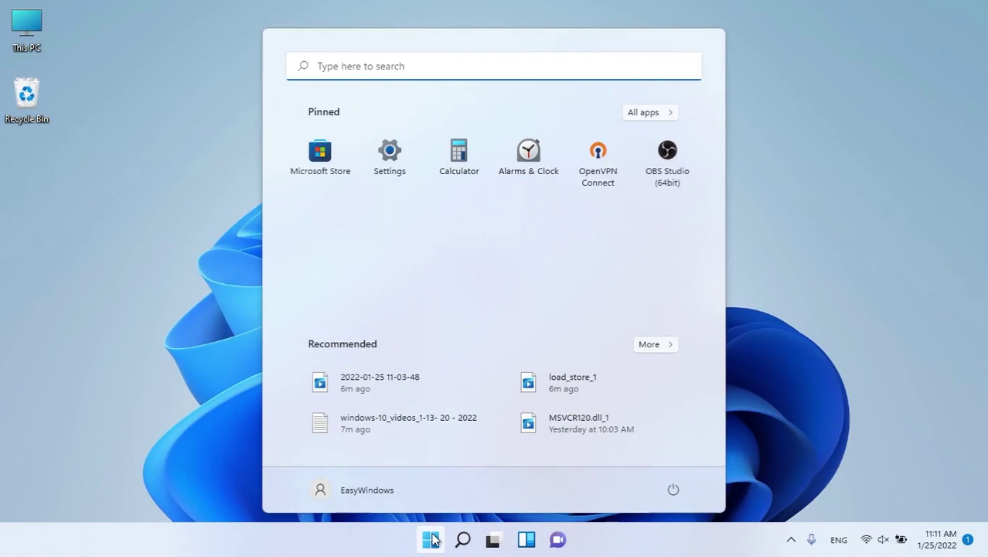
{"action": "left_click", "coordinate": [346, 66]}
{"action": "type", "text": "ser"}
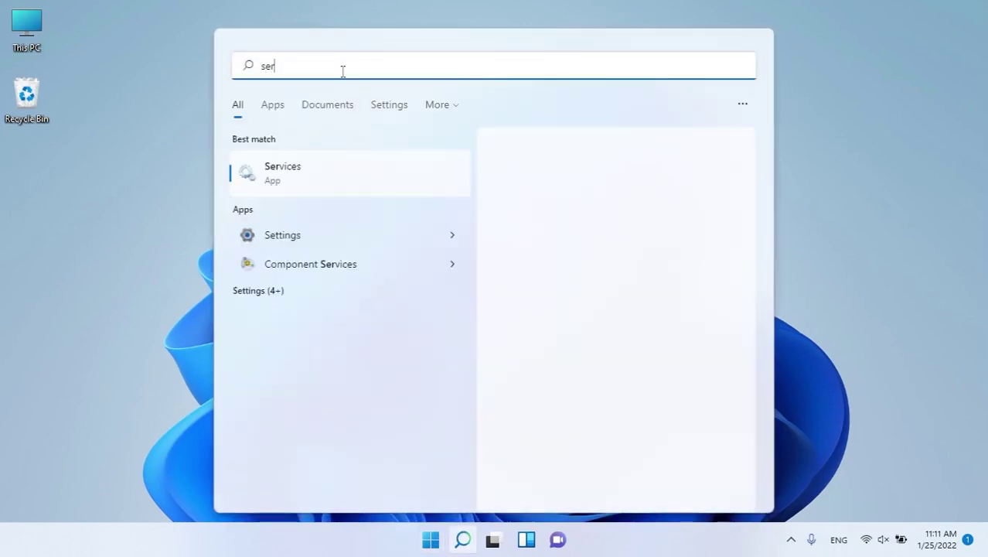
{"action": "left_click", "coordinate": [559, 313]}
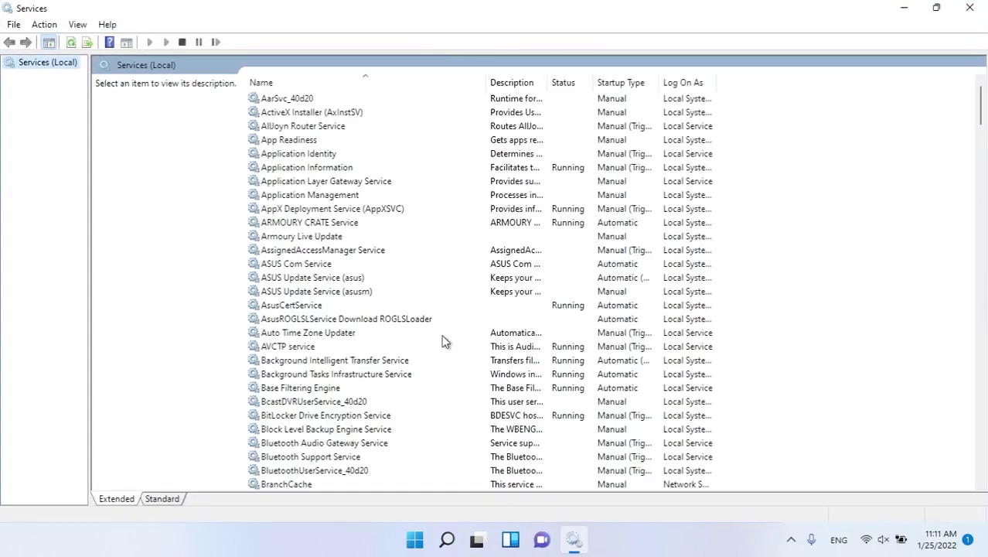
Find the Windows Update service in the services list and restart it.
{"action": "left_click", "coordinate": [348, 292]}
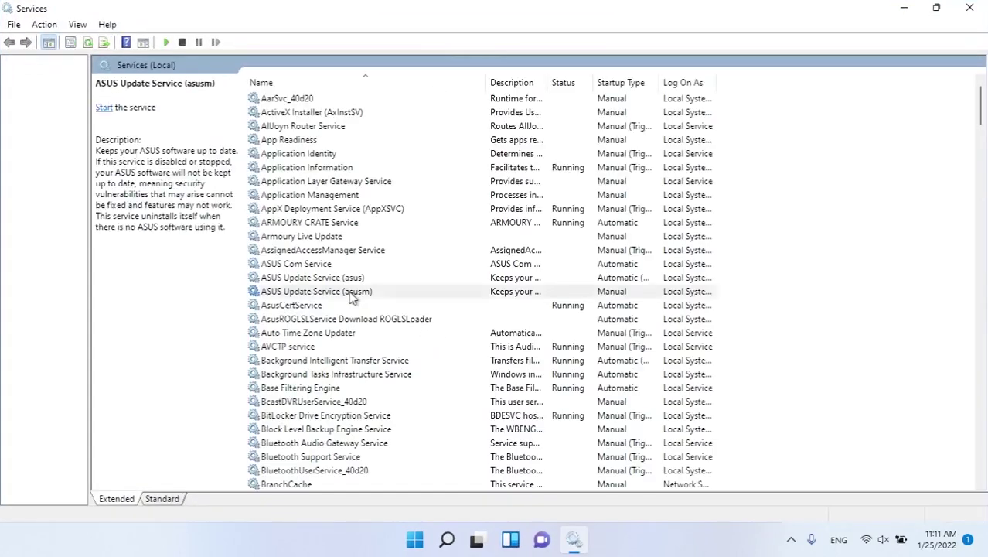
{"action": "key", "text": "w"}
{"action": "scroll", "coordinate": [350, 306], "scroll_direction": "down", "scroll_amount": 5}
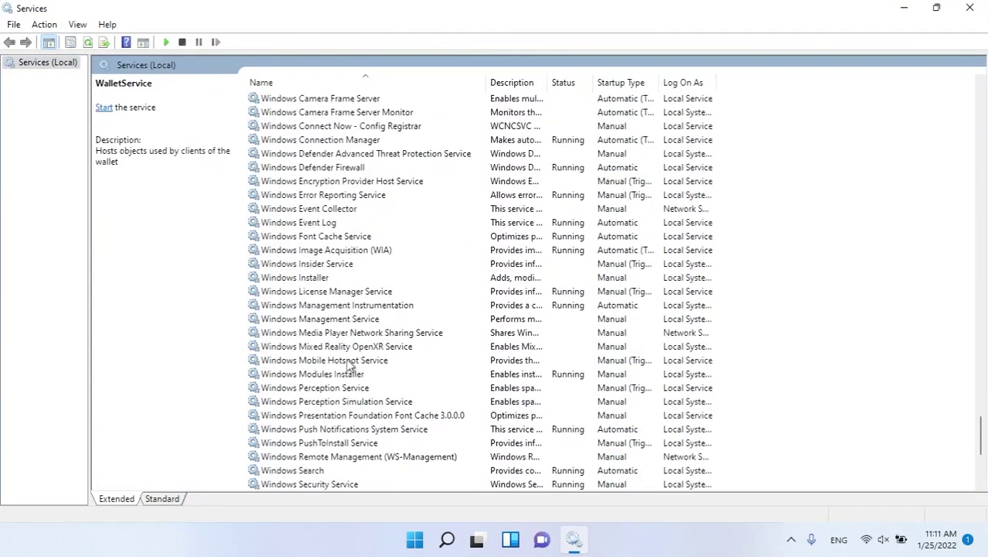
{"action": "scroll", "coordinate": [331, 356], "scroll_direction": "down", "scroll_amount": 2}
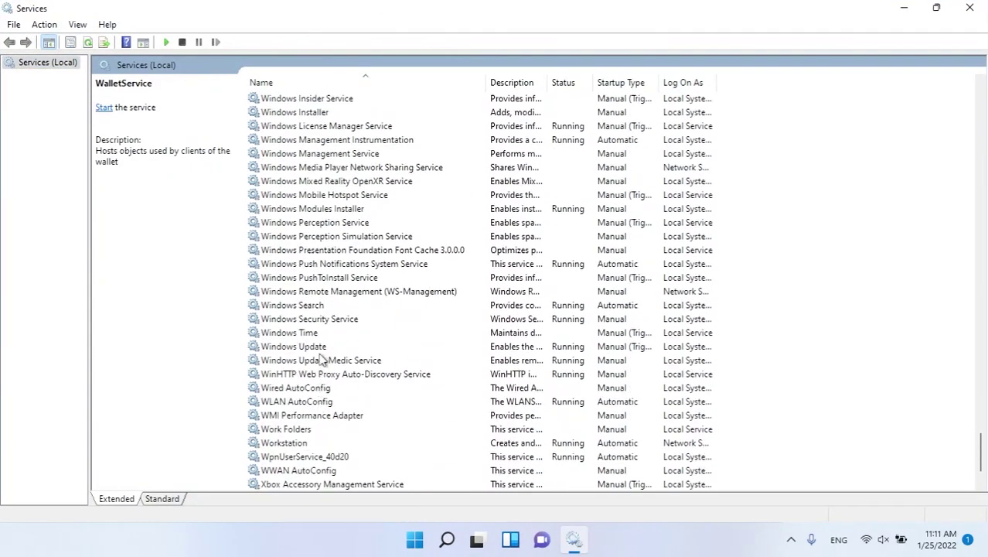
{"action": "left_click", "coordinate": [370, 350]}
{"action": "right_click", "coordinate": [537, 354]}
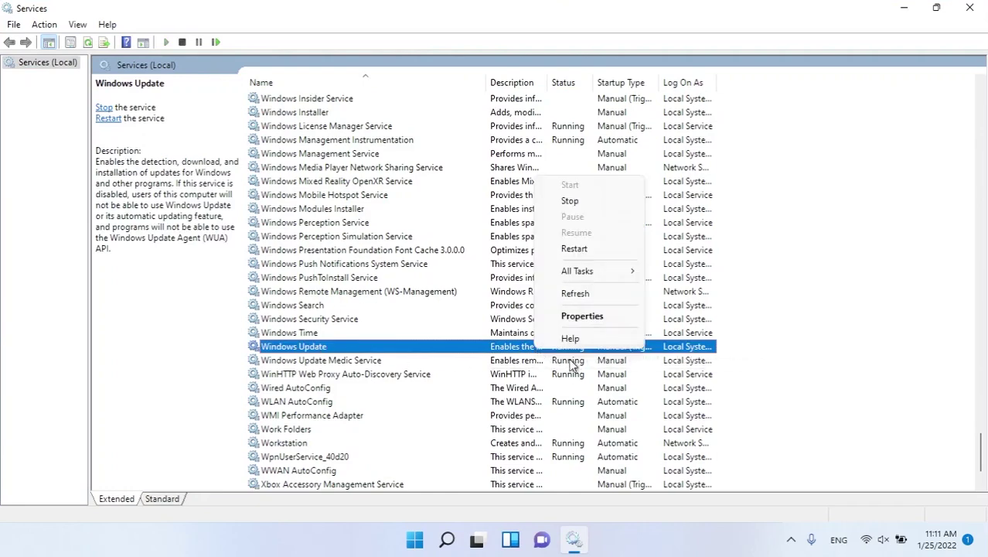
{"action": "left_click", "coordinate": [581, 249]}
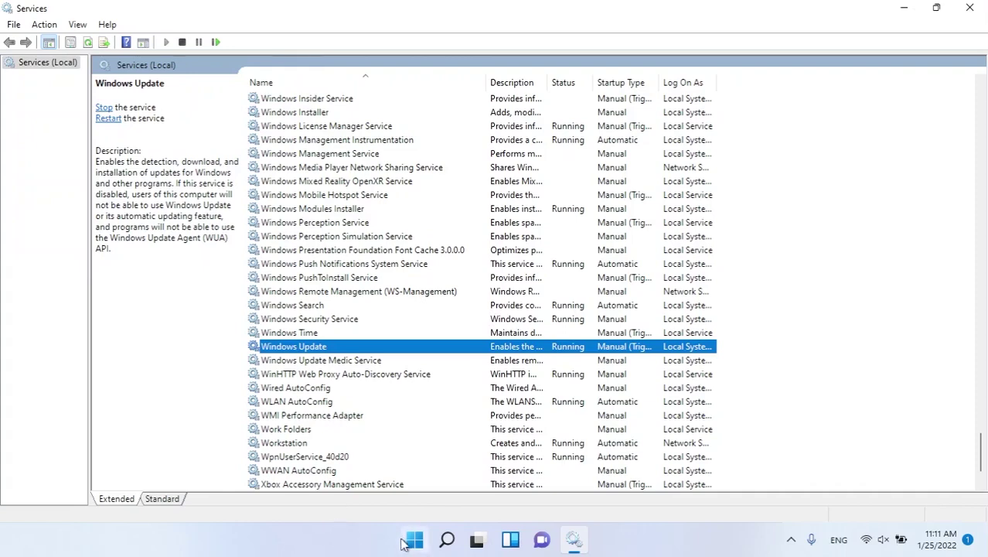
Switch to Google Chrome and search the web for "windows update blocker".
{"action": "left_click", "coordinate": [407, 541]}
{"action": "type", "text": "go"}
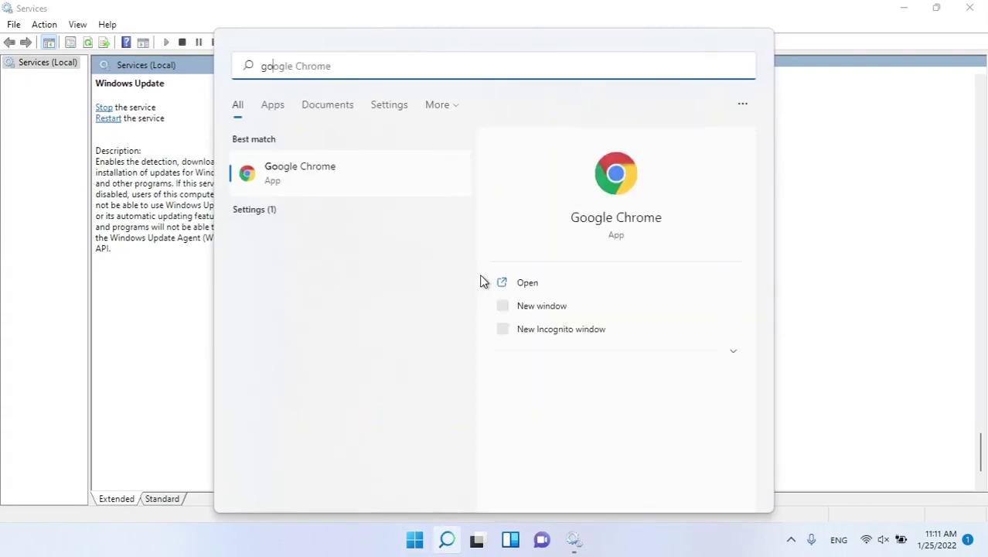
{"action": "key", "text": "Return"}
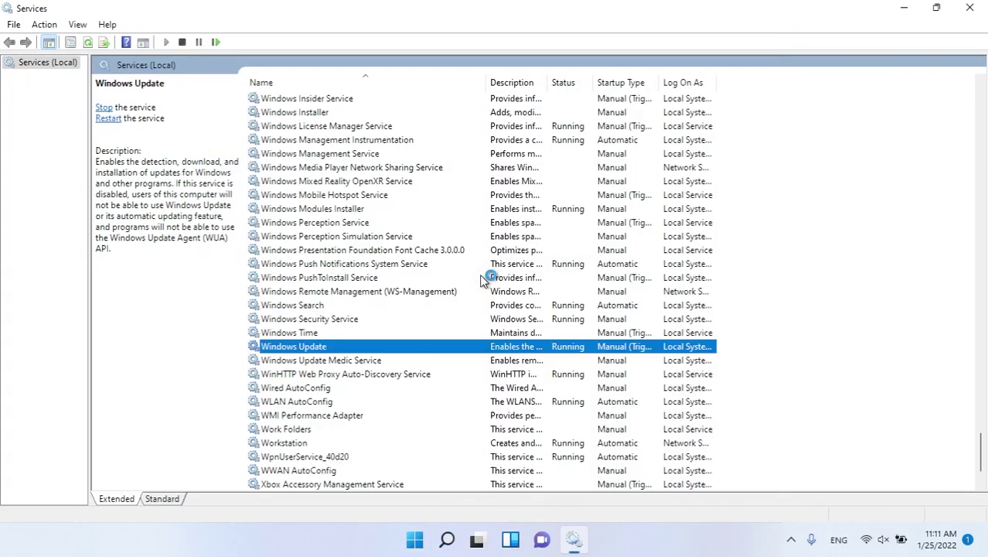
{"action": "type", "text": "win"}
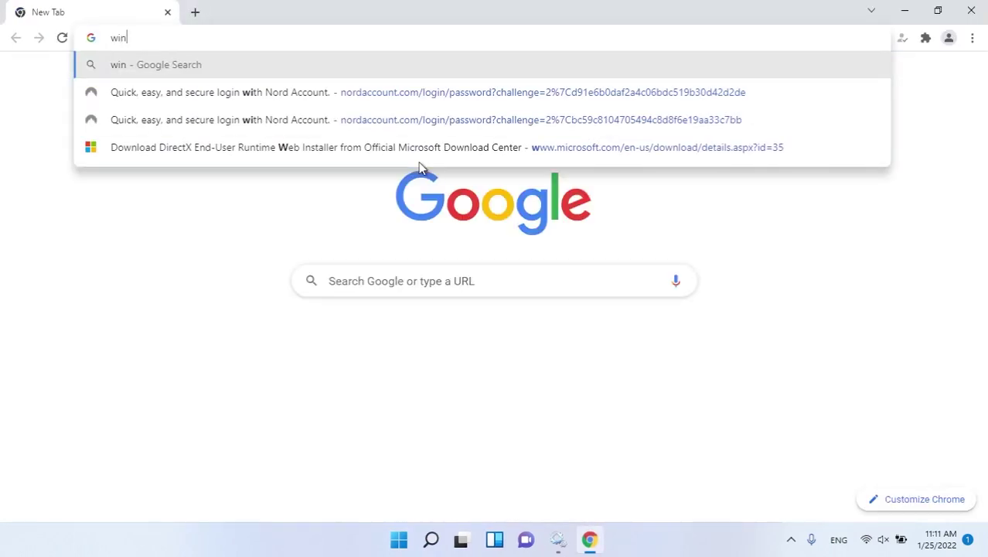
{"action": "type", "text": "dows up"}
{"action": "key", "text": "BackSpace"}
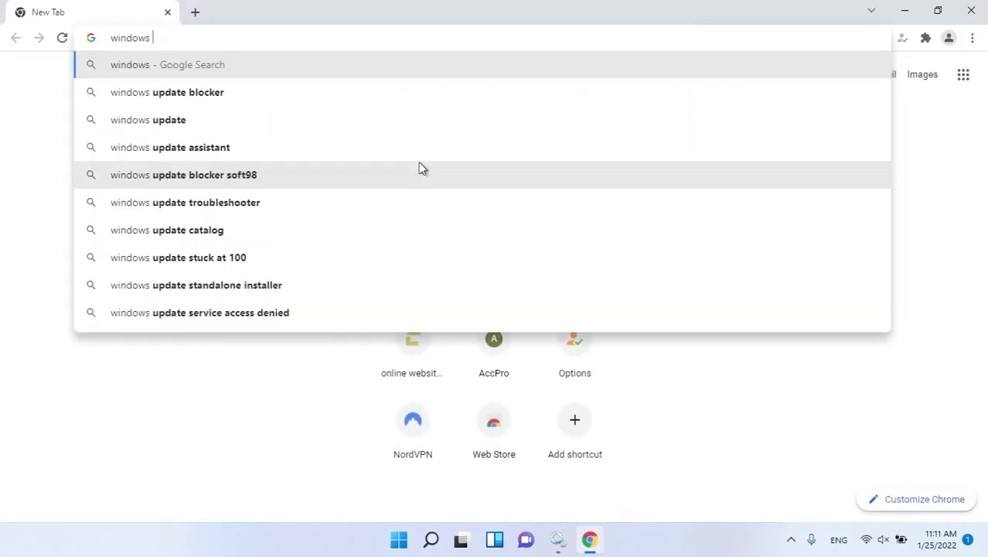
{"action": "type", "text": "update blocker"}
{"action": "key", "text": "Return"}
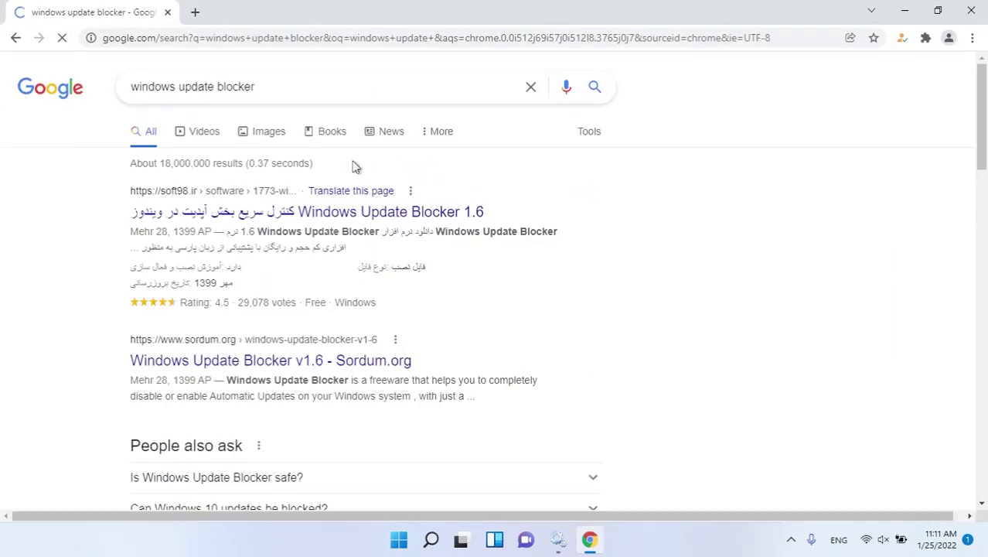
Open the Sordum.org page for Windows Update Blocker v1.6 and go to its software download page.
{"action": "left_click", "coordinate": [300, 370]}
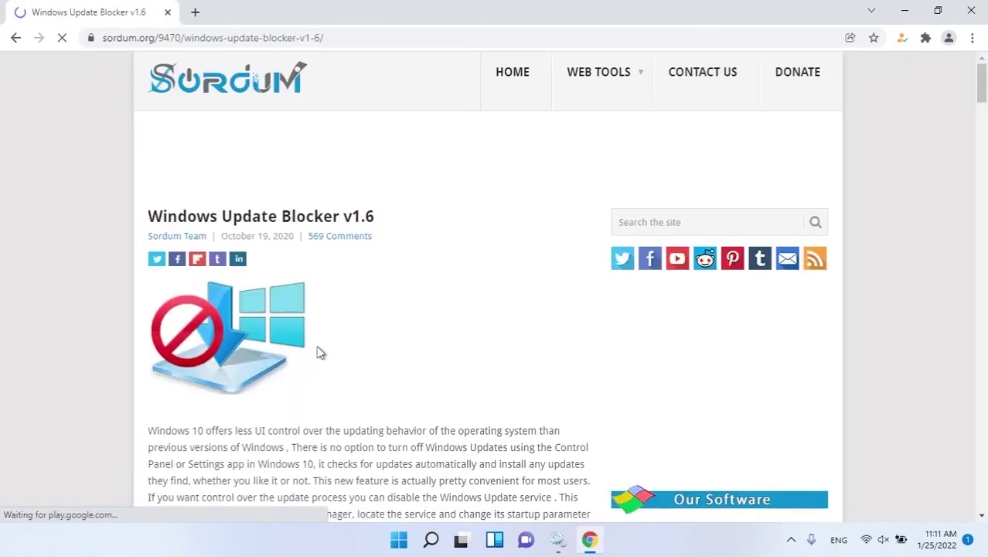
{"action": "scroll", "coordinate": [315, 352], "scroll_direction": "down", "scroll_amount": 5}
{"action": "scroll", "coordinate": [319, 333], "scroll_direction": "down", "scroll_amount": 10}
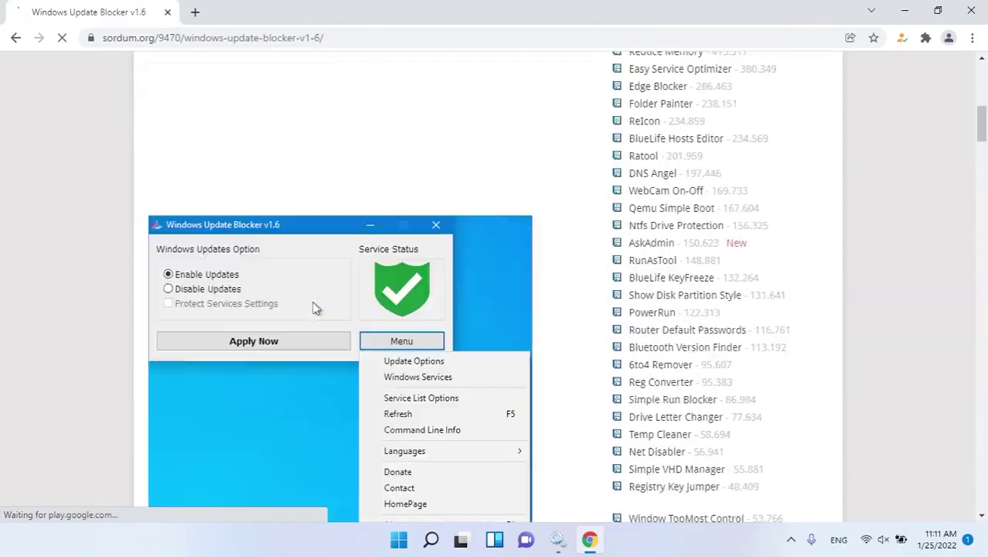
{"action": "scroll", "coordinate": [312, 309], "scroll_direction": "down", "scroll_amount": 20}
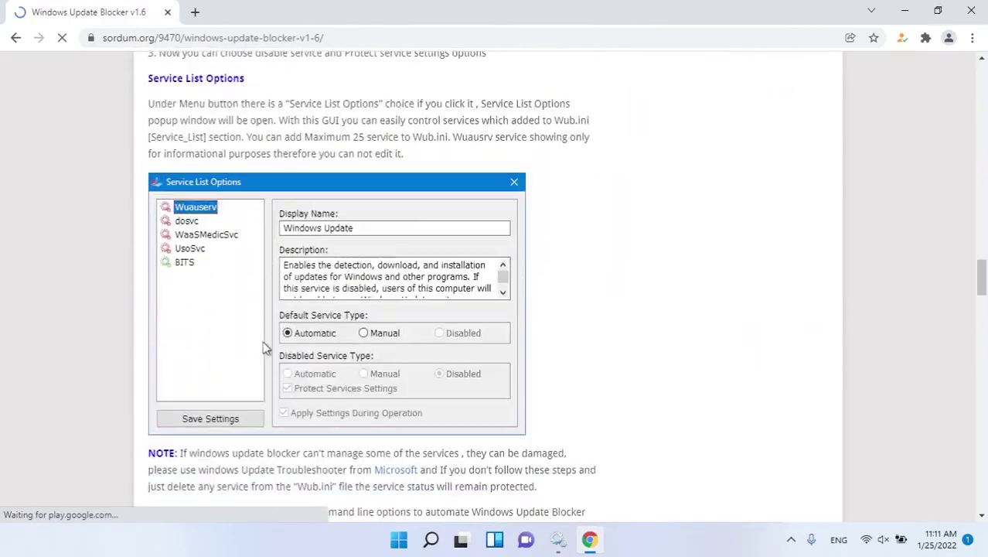
{"action": "scroll", "coordinate": [261, 344], "scroll_direction": "down", "scroll_amount": 4}
{"action": "scroll", "coordinate": [247, 360], "scroll_direction": "down", "scroll_amount": 3}
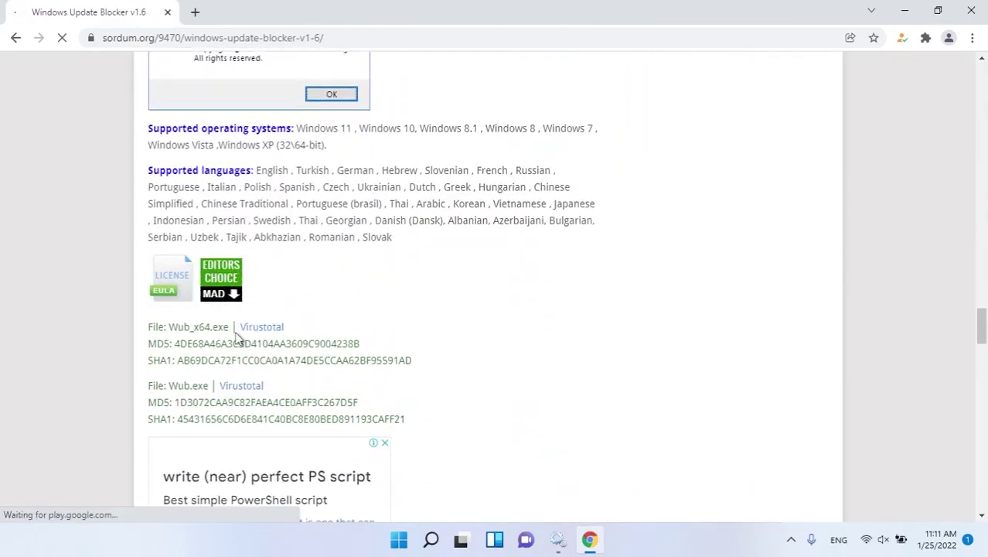
{"action": "scroll", "coordinate": [247, 379], "scroll_direction": "down", "scroll_amount": 6}
{"action": "scroll", "coordinate": [247, 379], "scroll_direction": "up", "scroll_amount": 2}
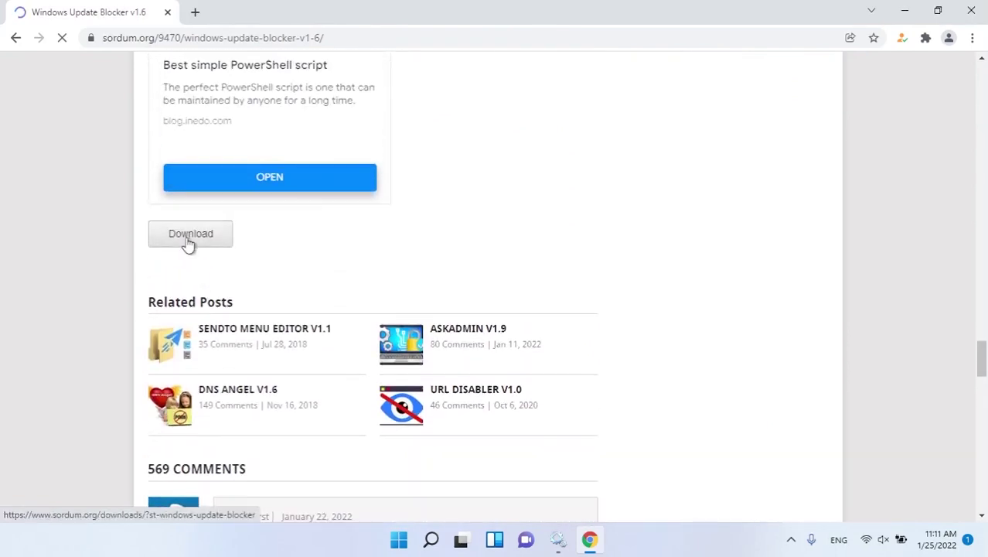
{"action": "left_click", "coordinate": [187, 242]}
{"action": "left_click", "coordinate": [552, 349]}
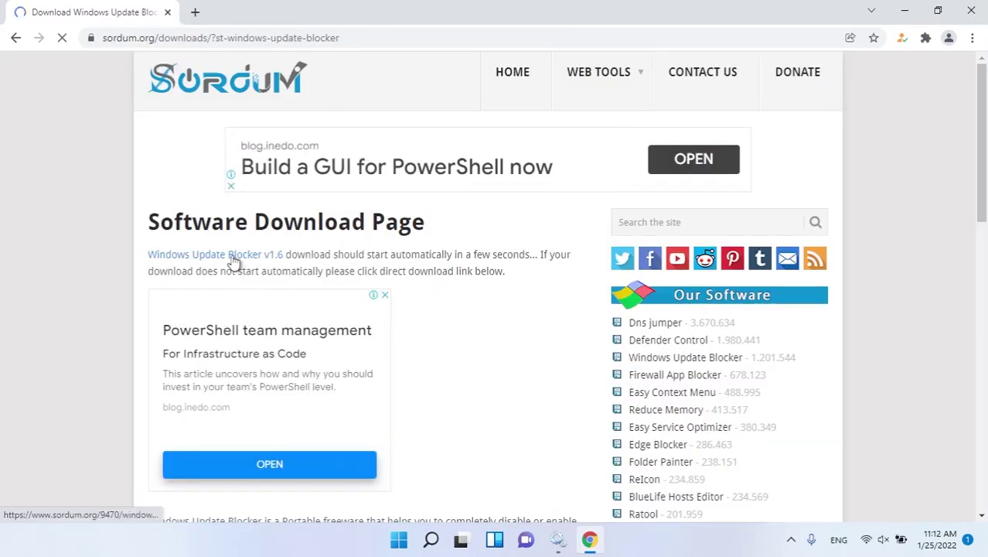
Download Wub.zip through the direct download link, open the archive, and close the browser.
{"action": "scroll", "coordinate": [233, 261], "scroll_direction": "down", "scroll_amount": 5}
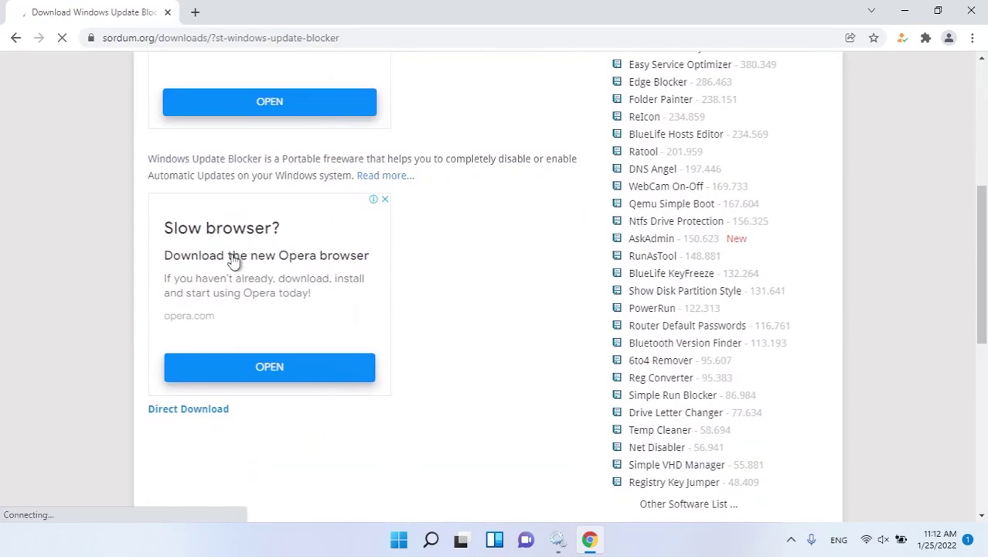
{"action": "left_click", "coordinate": [214, 410]}
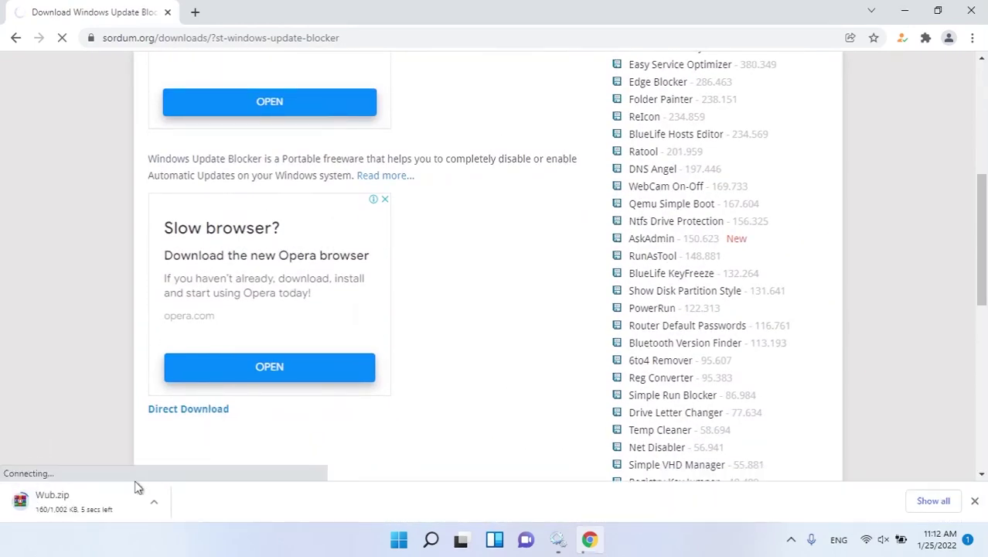
{"action": "left_click", "coordinate": [112, 499]}
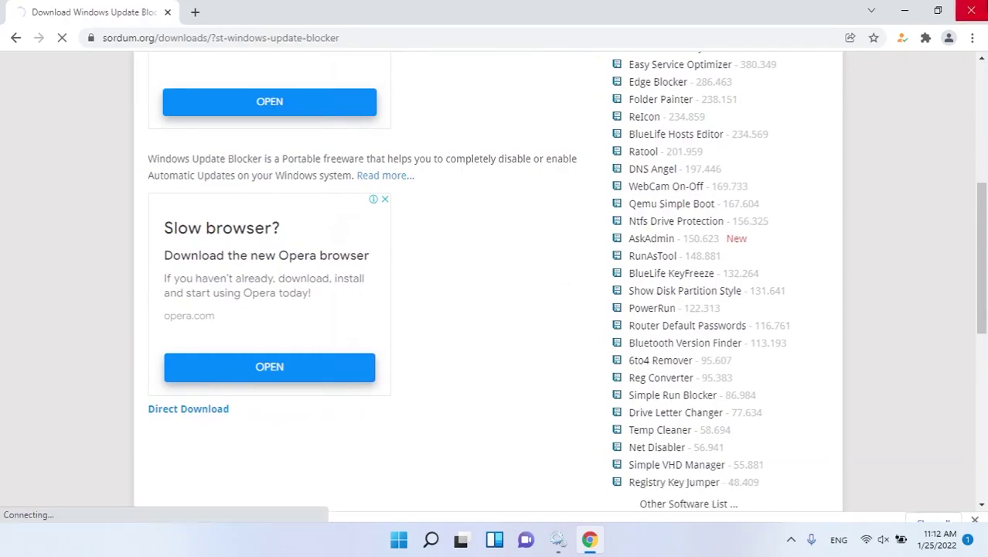
{"action": "left_click", "coordinate": [976, 9]}
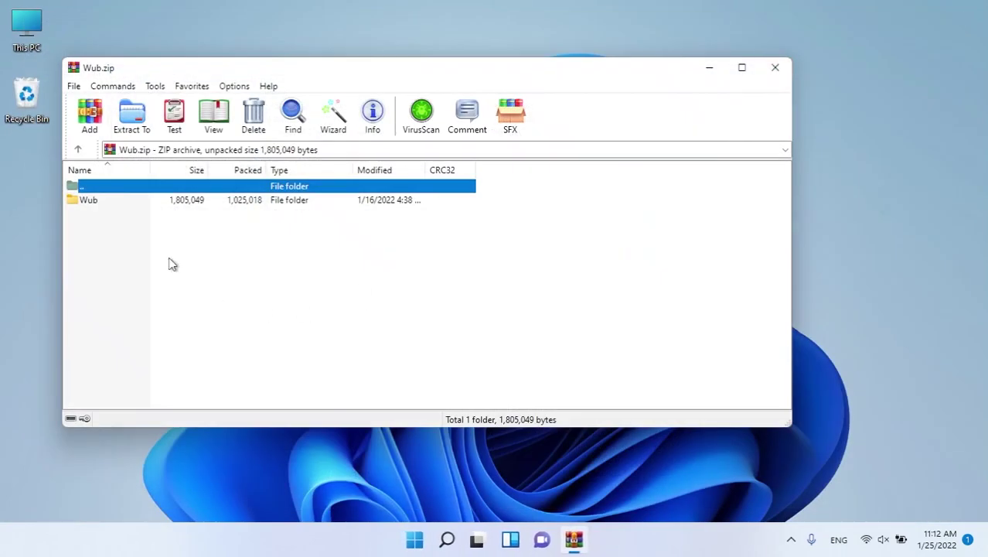
Extract the Wub folder to the desktop, open it, and run the Wub_x64 application.
{"action": "left_click_drag", "start_coordinate": [148, 232], "coordinate": [26, 218]}
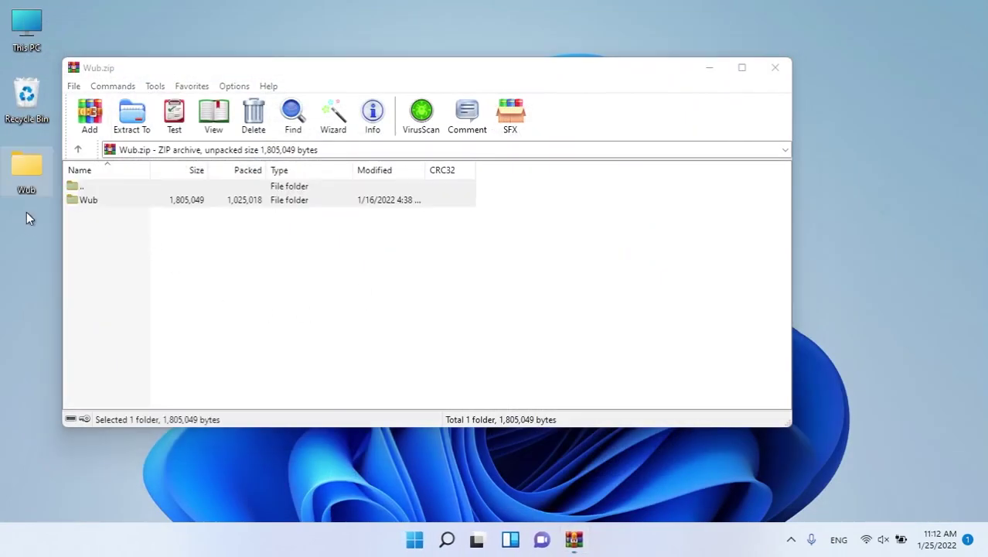
{"action": "double_click", "coordinate": [35, 186]}
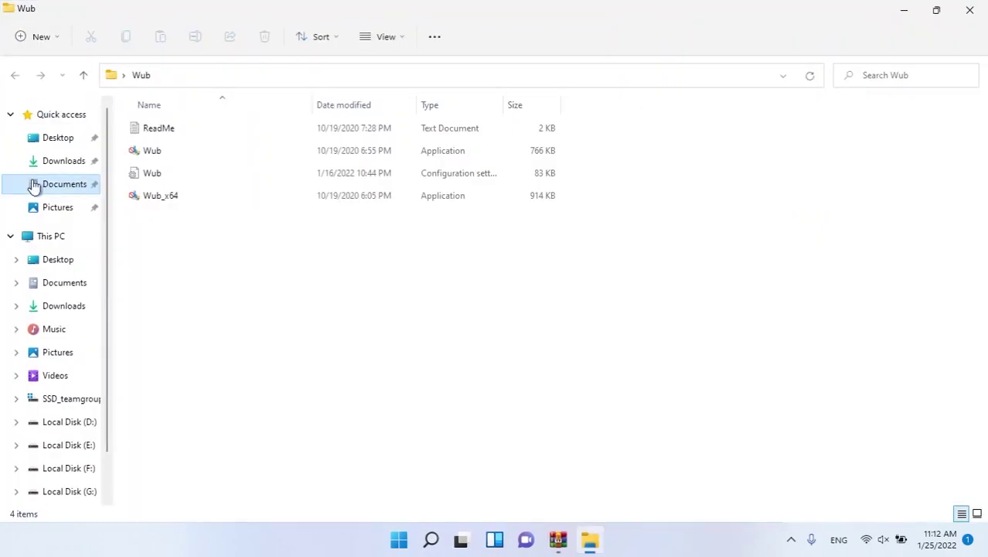
{"action": "left_click", "coordinate": [158, 195]}
{"action": "key", "text": "Return"}
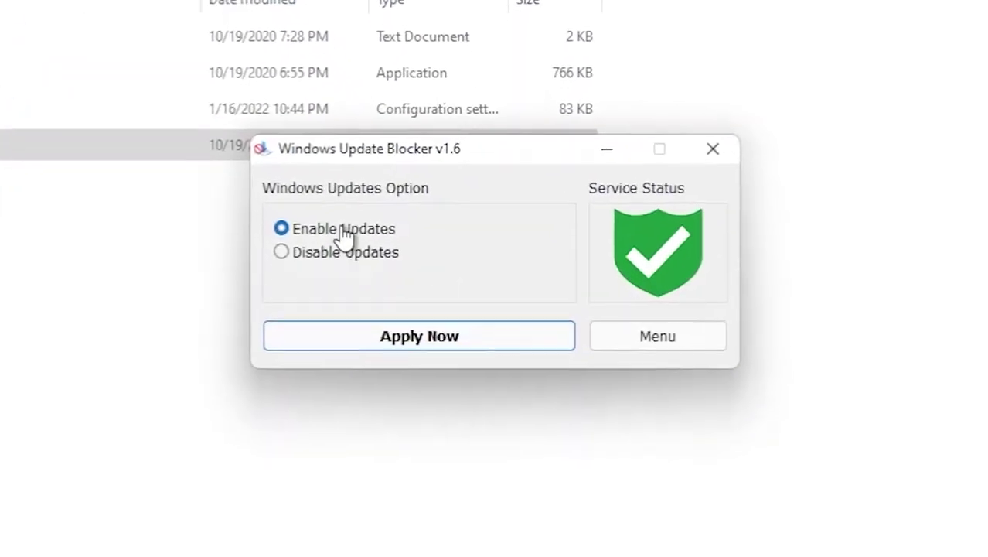
Apply the Enable Updates option in Windows Update Blocker, and close the program and the Wub.zip archive window.
{"action": "left_click", "coordinate": [399, 340]}
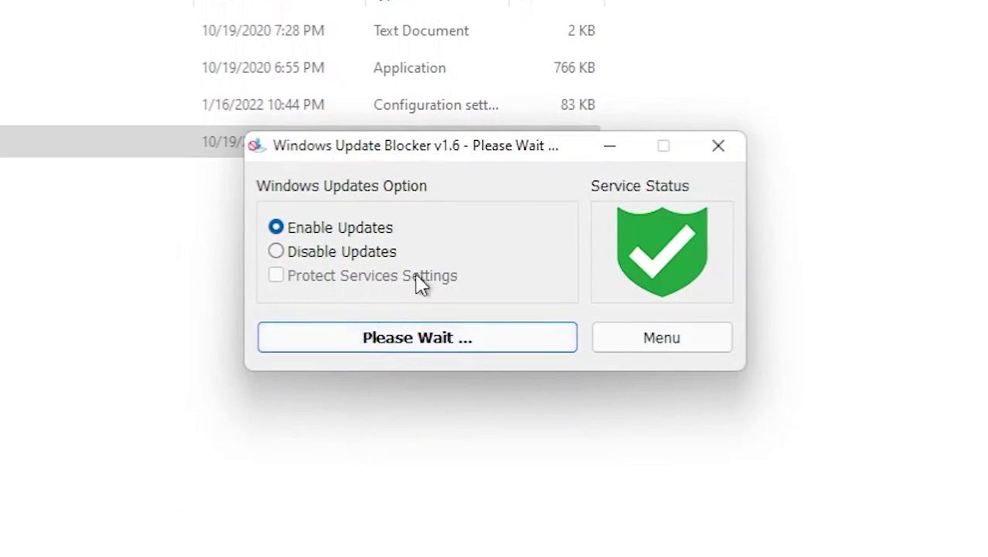
{"action": "left_click", "coordinate": [718, 145]}
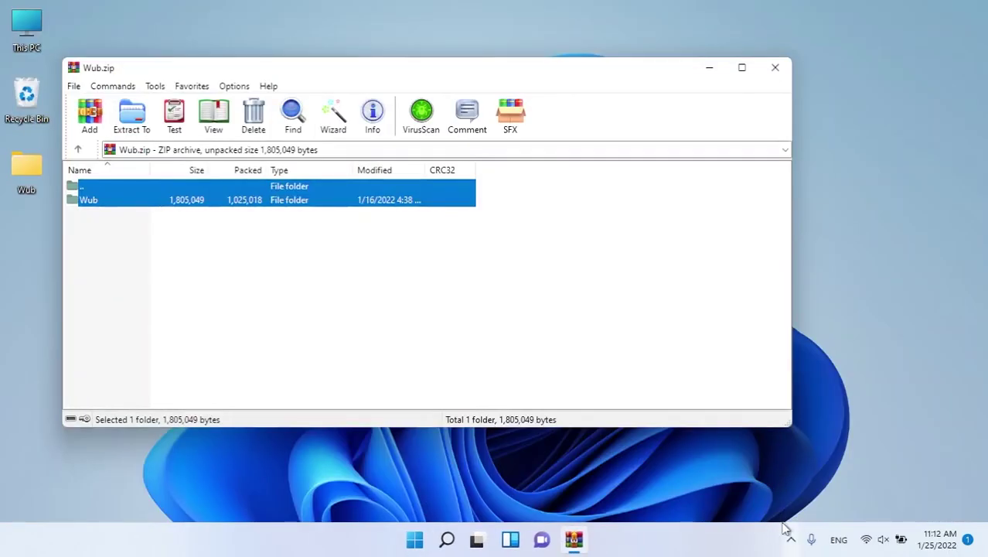
{"action": "left_click", "coordinate": [774, 67]}
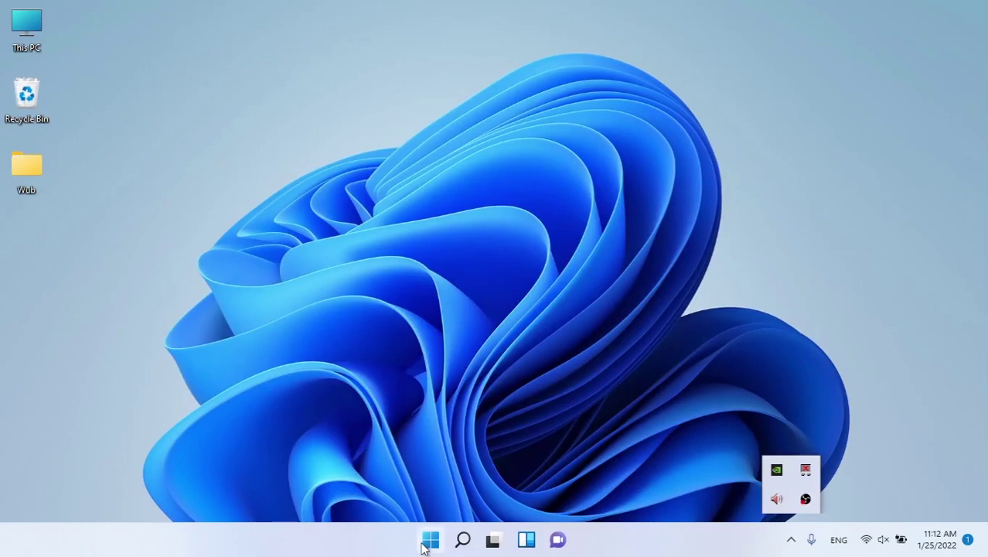
In Windows Settings, open the Delivery Optimization page of Windows Update's advanced options and turn on Allow downloads from other PCs.
{"action": "key", "text": "super"}
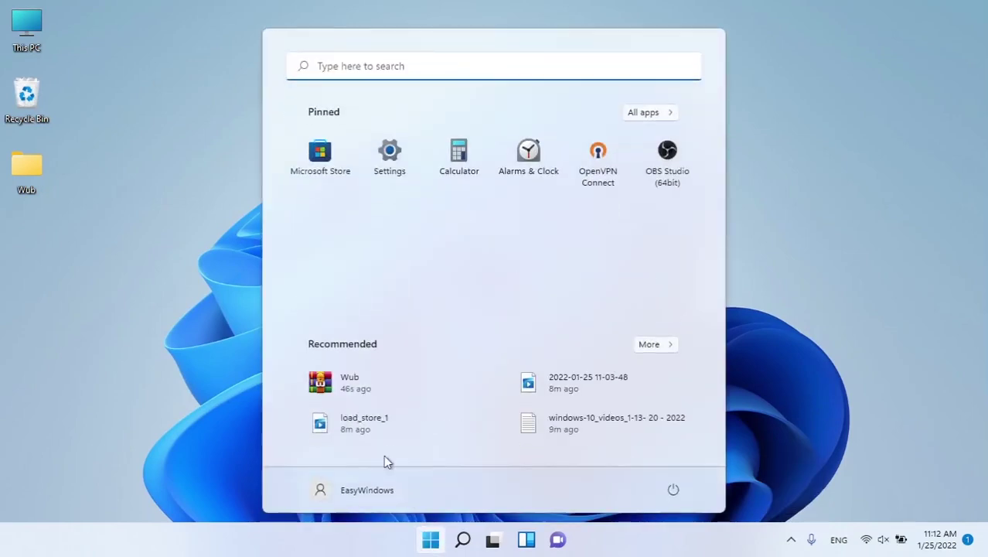
{"action": "left_click", "coordinate": [390, 172]}
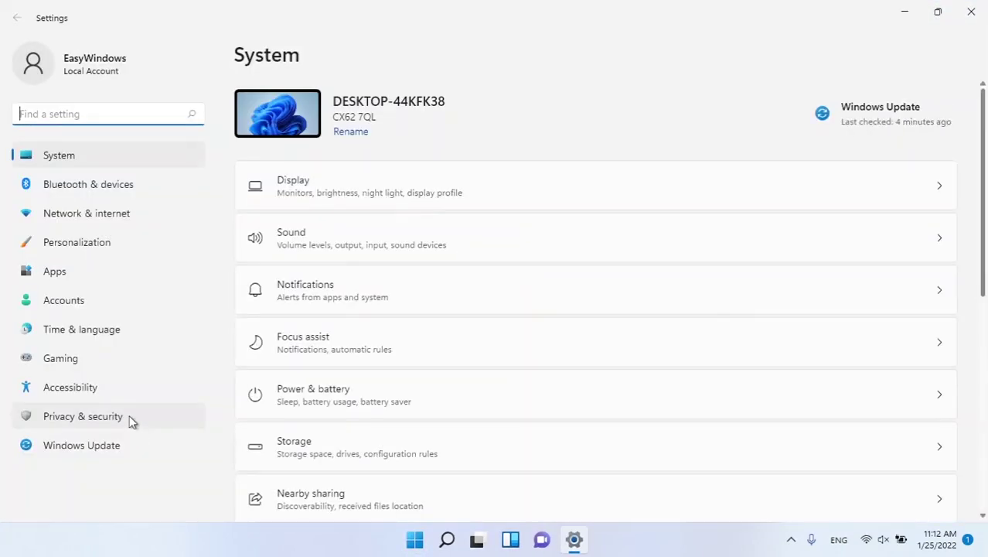
{"action": "left_click", "coordinate": [120, 446]}
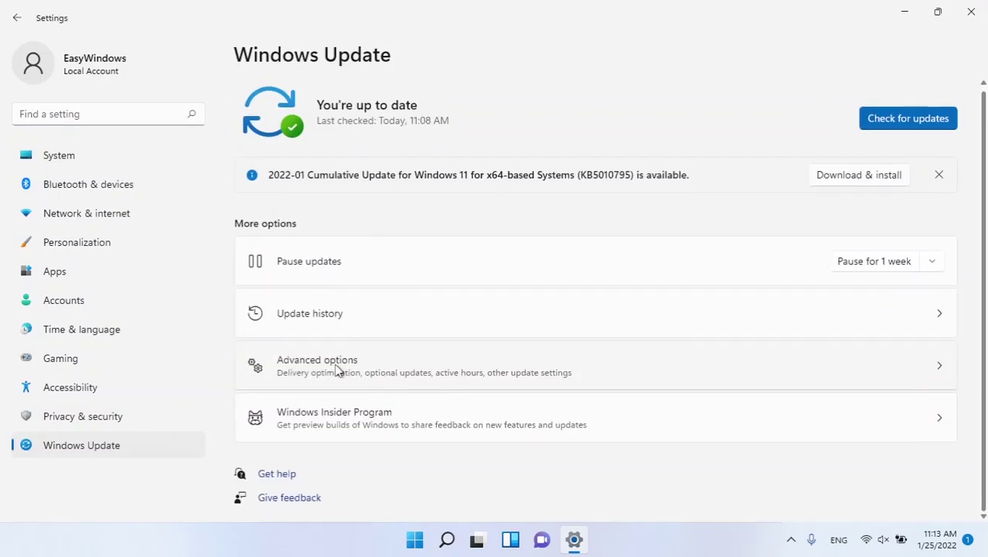
{"action": "left_click", "coordinate": [337, 369]}
{"action": "scroll", "coordinate": [336, 370], "scroll_direction": "down", "scroll_amount": 5}
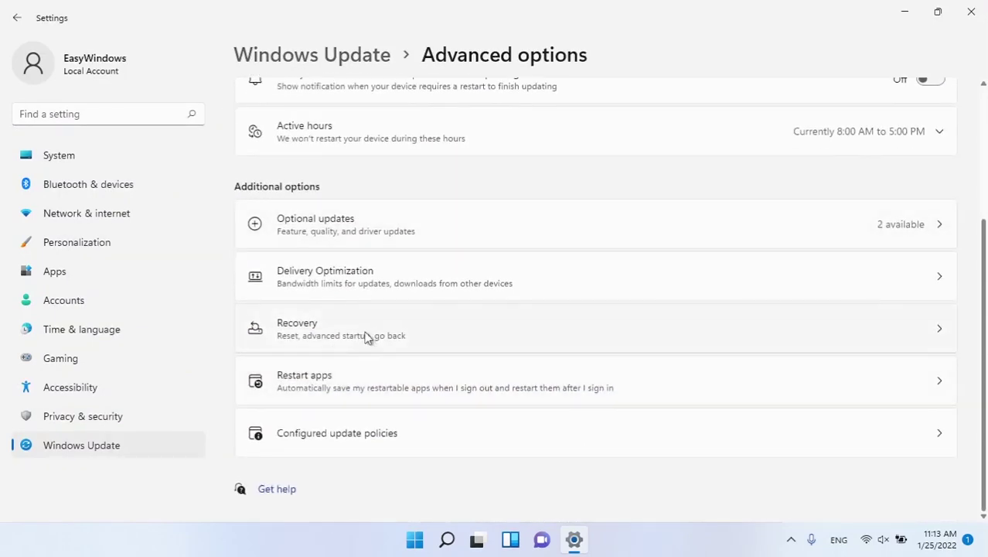
{"action": "left_click", "coordinate": [355, 288]}
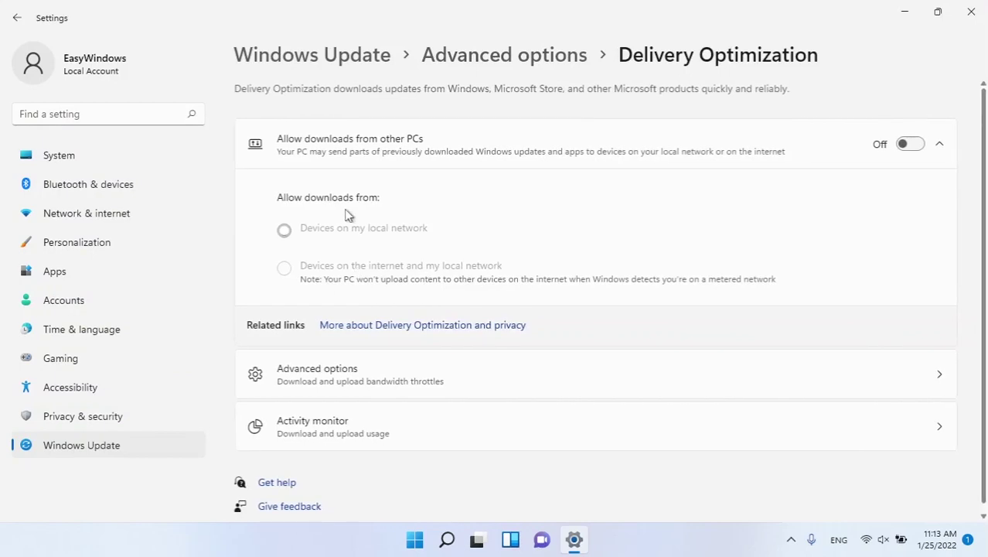
{"action": "left_click", "coordinate": [907, 149]}
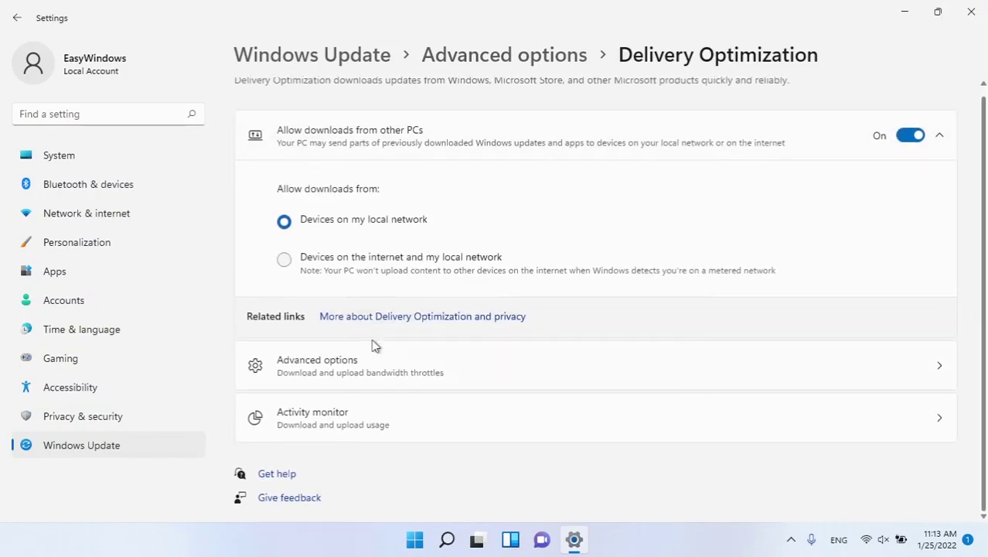
In Delivery Optimization's advanced options, choose Percentage of measured bandwidth and set both the background and foreground download limits to 100%.
{"action": "left_click", "coordinate": [335, 368]}
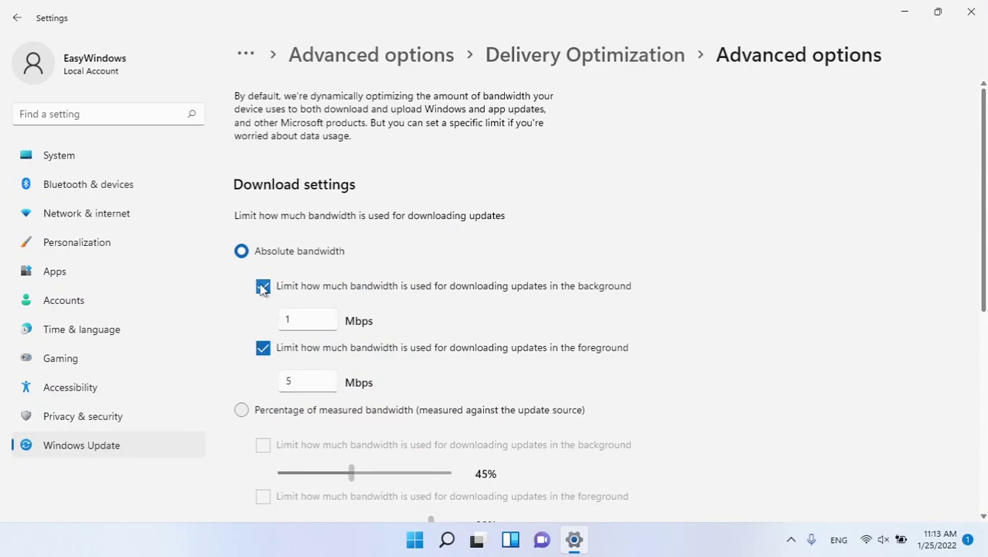
{"action": "scroll", "coordinate": [255, 293], "scroll_direction": "down", "scroll_amount": 3}
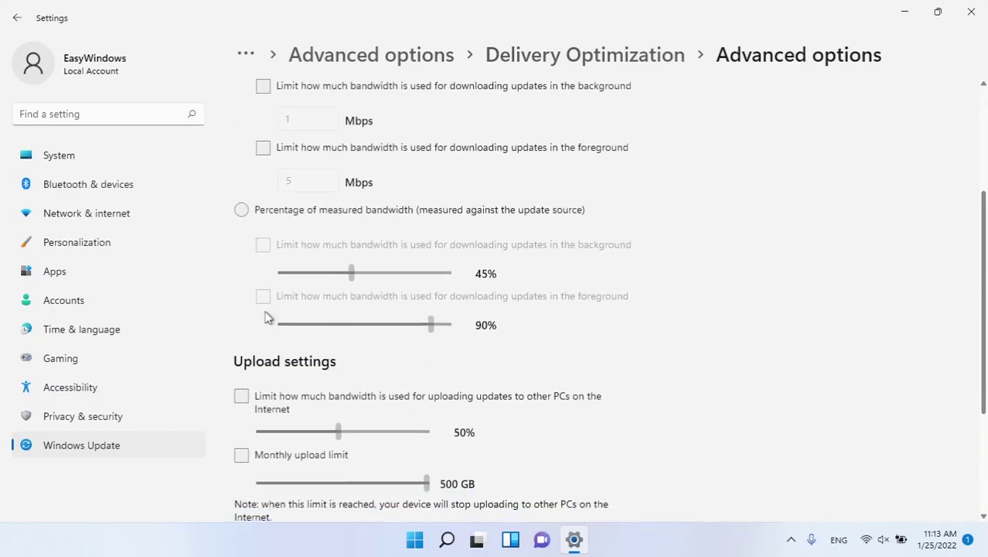
{"action": "left_click", "coordinate": [241, 211]}
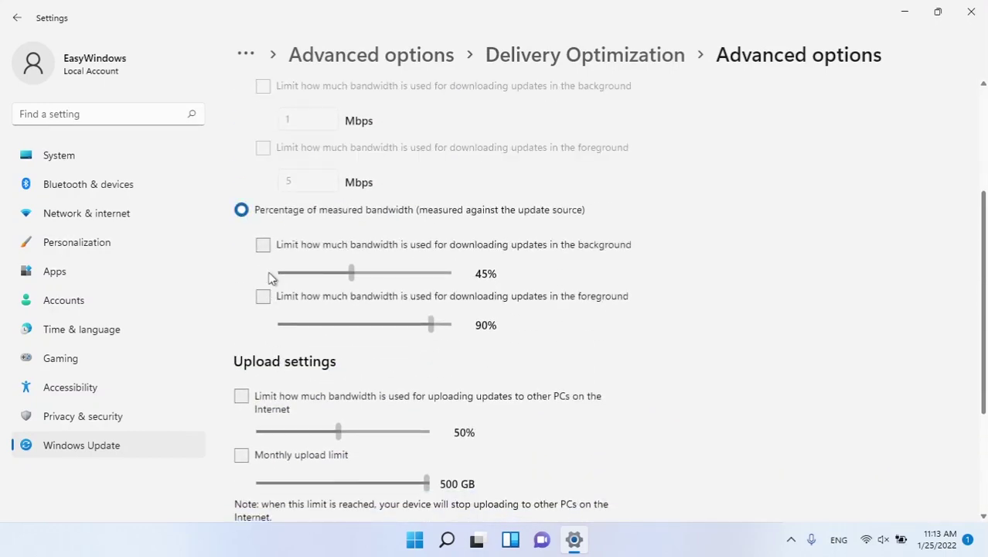
{"action": "left_click", "coordinate": [263, 244]}
{"action": "left_click", "coordinate": [263, 244]}
{"action": "left_click", "coordinate": [263, 296]}
{"action": "left_click", "coordinate": [263, 297]}
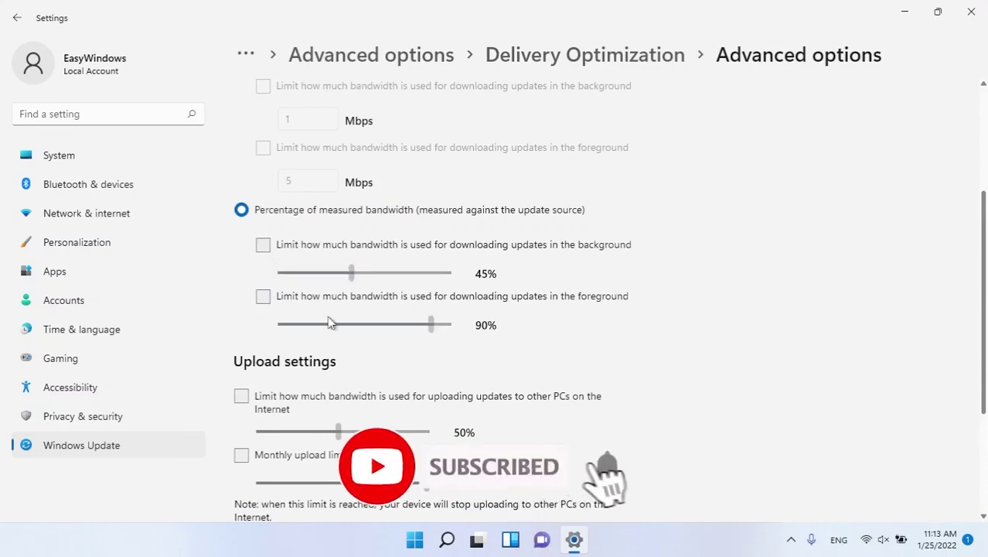
{"action": "left_click", "coordinate": [263, 297]}
{"action": "left_click", "coordinate": [263, 245]}
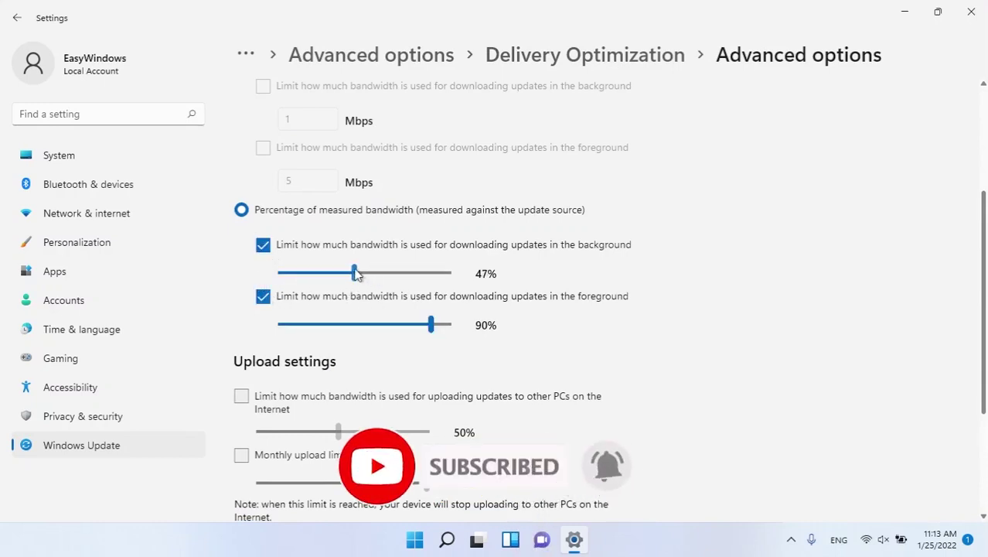
{"action": "left_click_drag", "start_coordinate": [356, 272], "coordinate": [488, 338]}
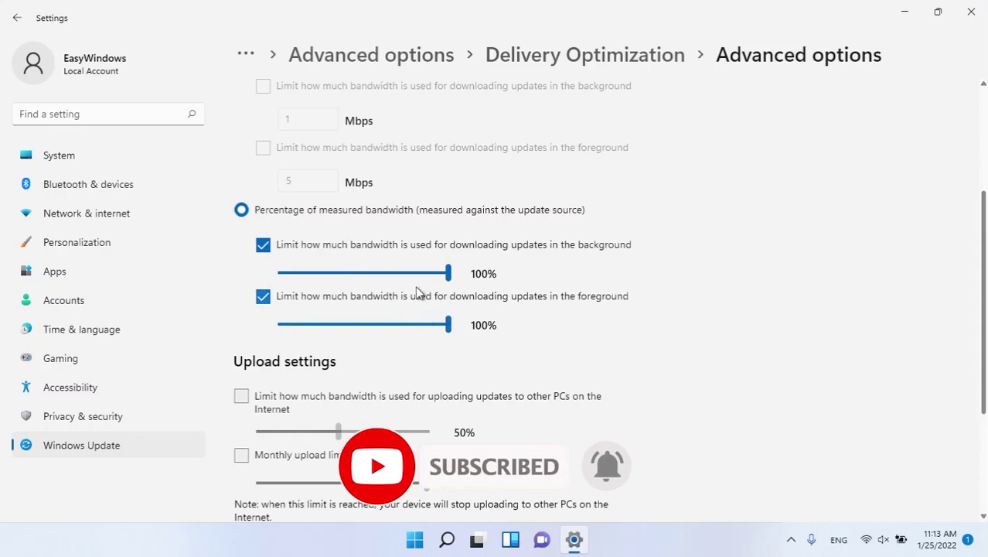
Enable the limit for uploading updates to other PCs at 100% and turn on the monthly upload limit.
{"action": "scroll", "coordinate": [347, 279], "scroll_direction": "down", "scroll_amount": 3}
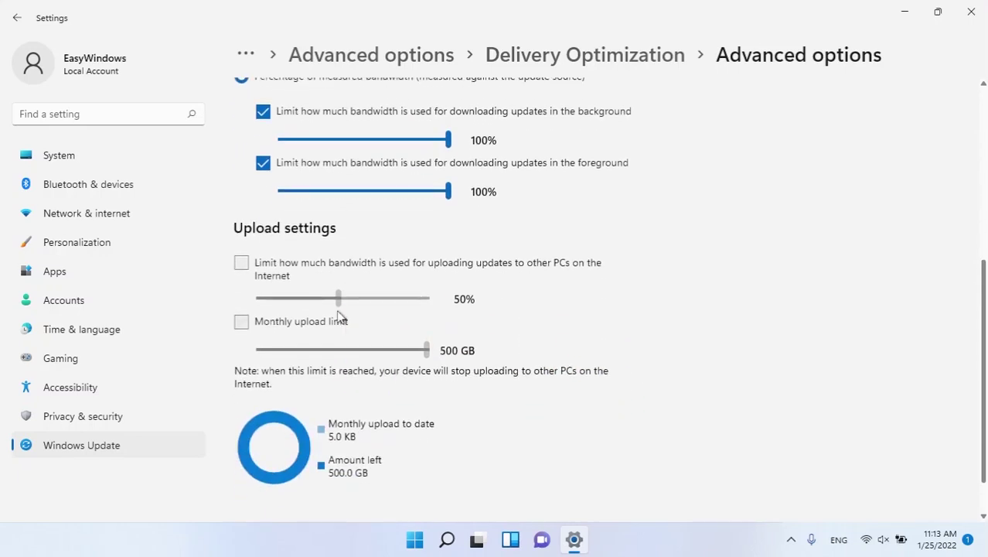
{"action": "left_click", "coordinate": [241, 268]}
{"action": "left_click_drag", "start_coordinate": [339, 298], "coordinate": [544, 311]}
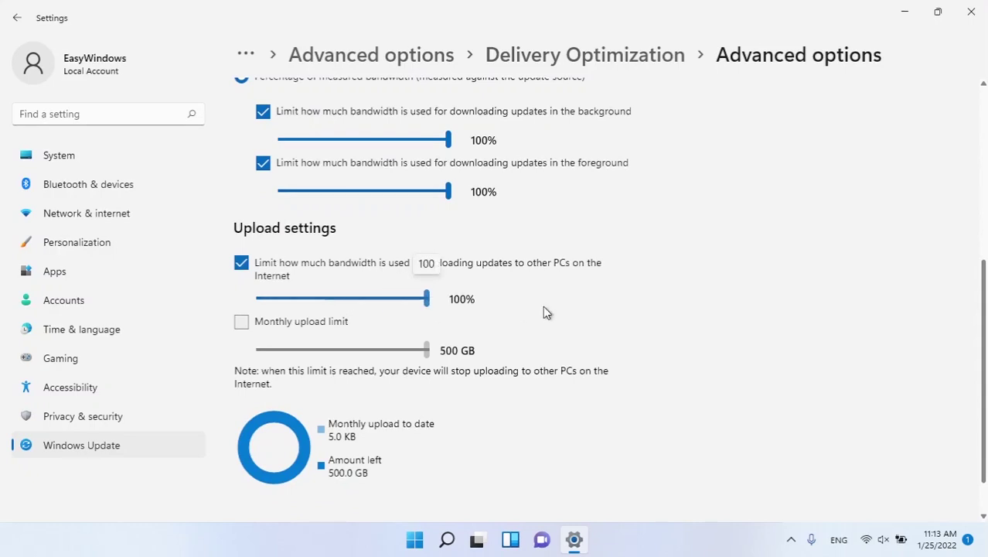
{"action": "left_click", "coordinate": [243, 325]}
{"action": "scroll", "coordinate": [492, 398], "scroll_direction": "down", "scroll_amount": 1}
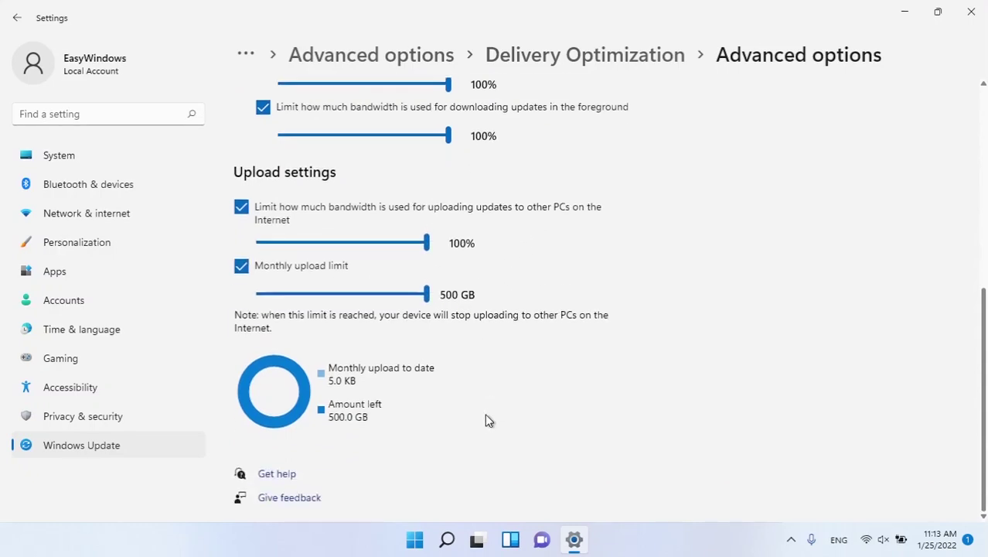
Switch the download settings back to Absolute bandwidth and check the upload settings.
{"action": "scroll", "coordinate": [501, 414], "scroll_direction": "up", "scroll_amount": 7}
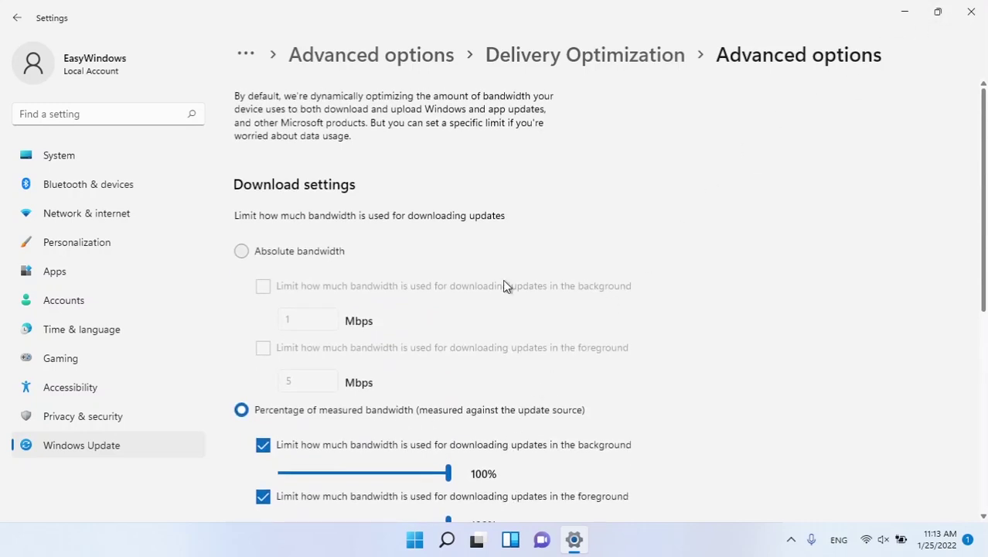
{"action": "left_click", "coordinate": [253, 252]}
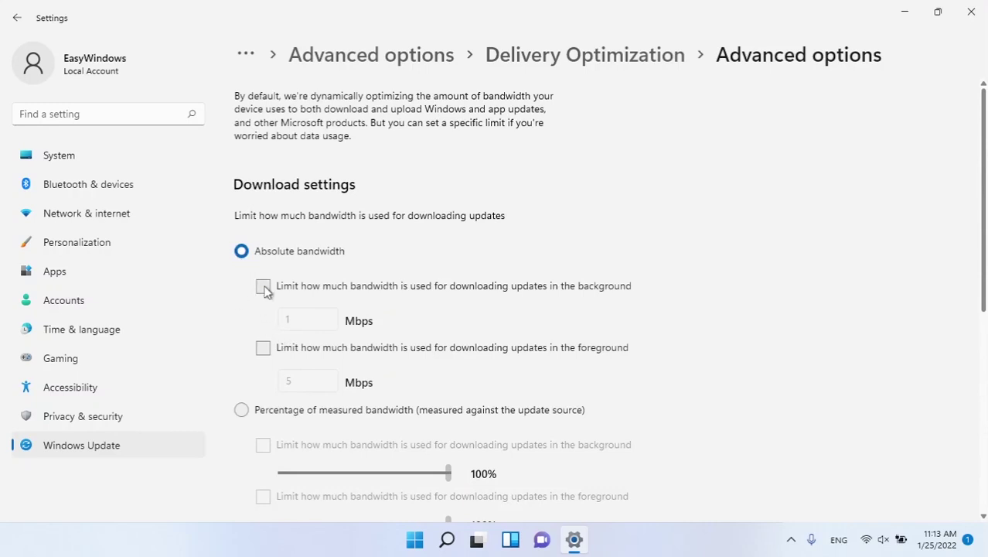
{"action": "left_click", "coordinate": [255, 407]}
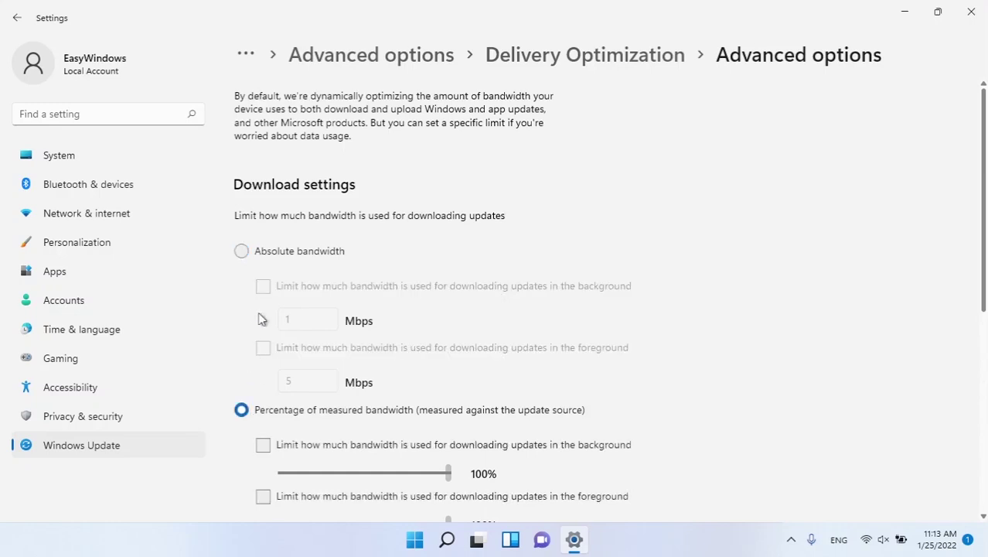
{"action": "left_click", "coordinate": [255, 255]}
{"action": "scroll", "coordinate": [358, 392], "scroll_direction": "down", "scroll_amount": 2}
{"action": "scroll", "coordinate": [359, 390], "scroll_direction": "down", "scroll_amount": 2}
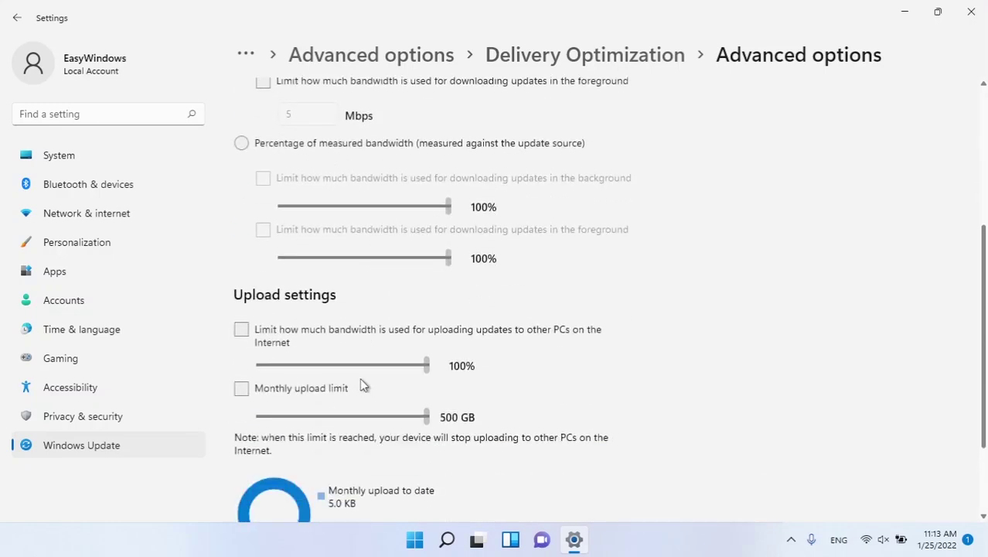
Leave the Delivery Optimization settings, close Settings, and open Windows PowerShell as administrator.
{"action": "key", "text": "alt+Left"}
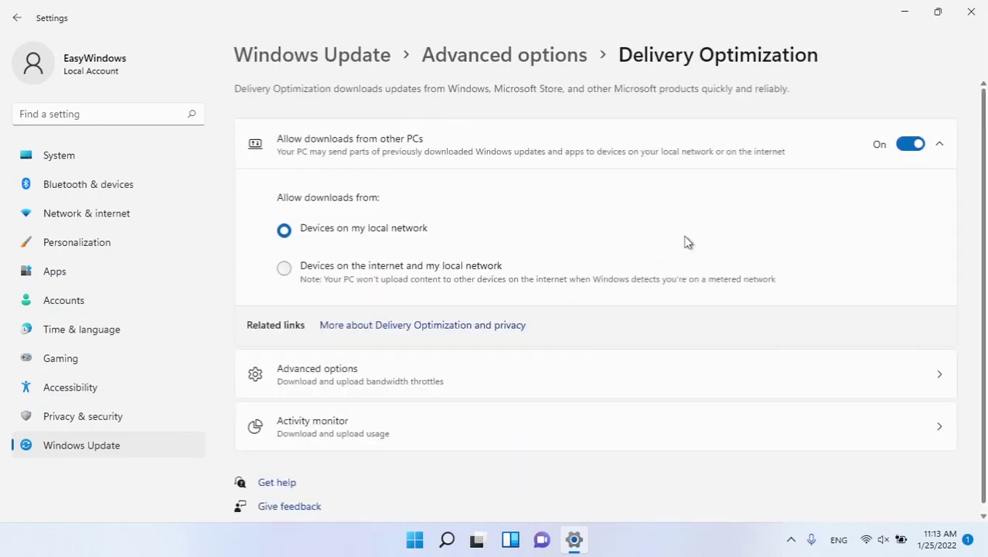
{"action": "left_click", "coordinate": [971, 12]}
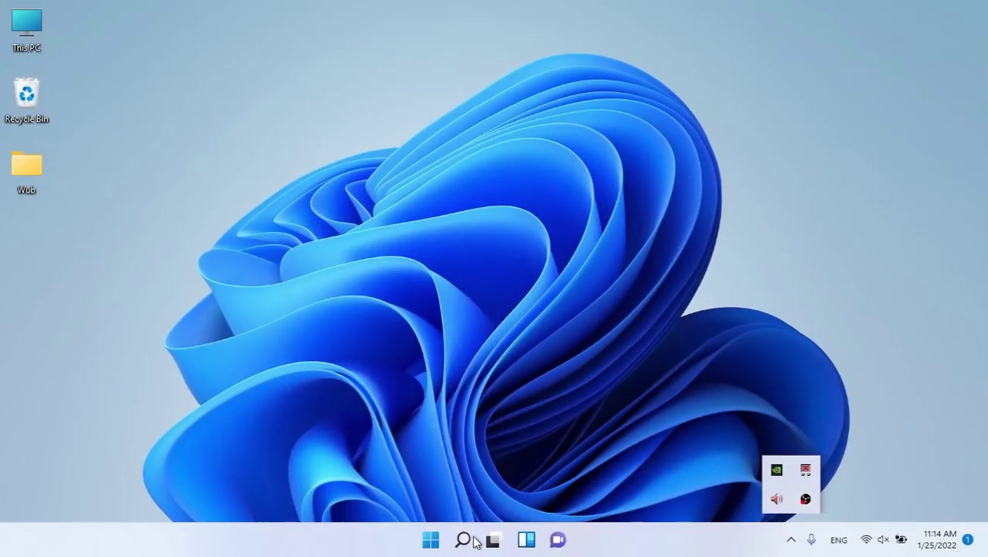
{"action": "left_click", "coordinate": [432, 541]}
{"action": "type", "text": "power"}
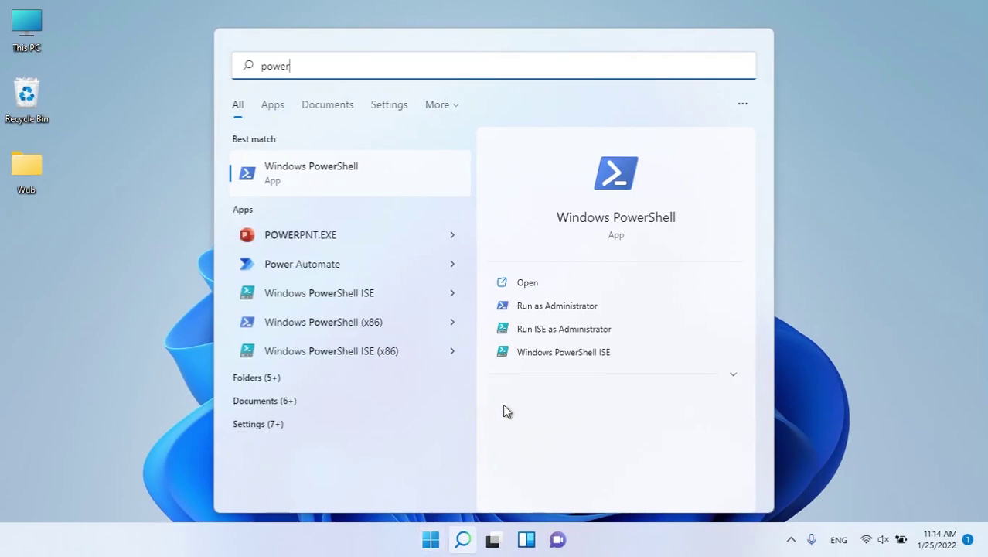
{"action": "left_click", "coordinate": [567, 306]}
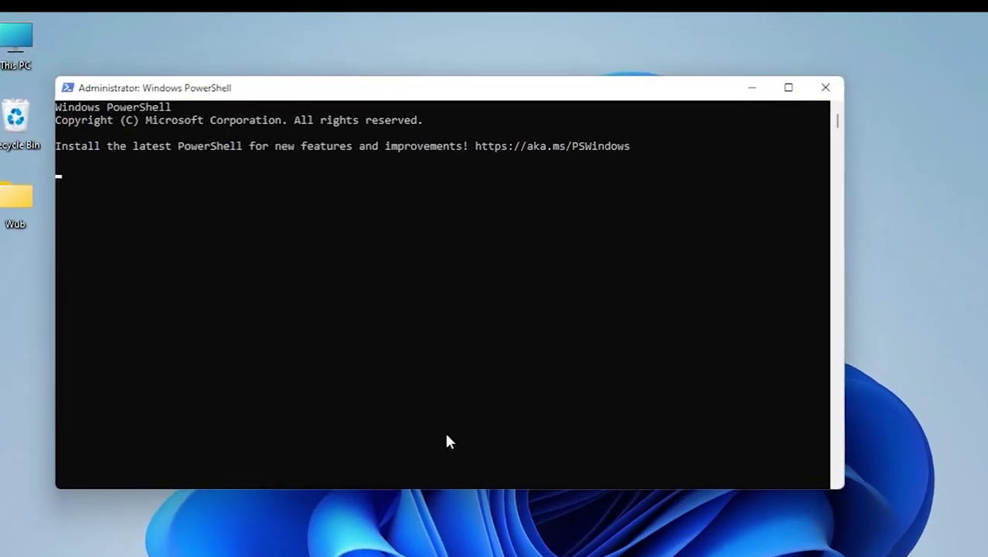
Re-register the Windows app packages with the Add-AppxPackage -DisableDevelopmentMode -Register command, and exit PowerShell.
{"action": "right_click", "coordinate": [277, 234]}
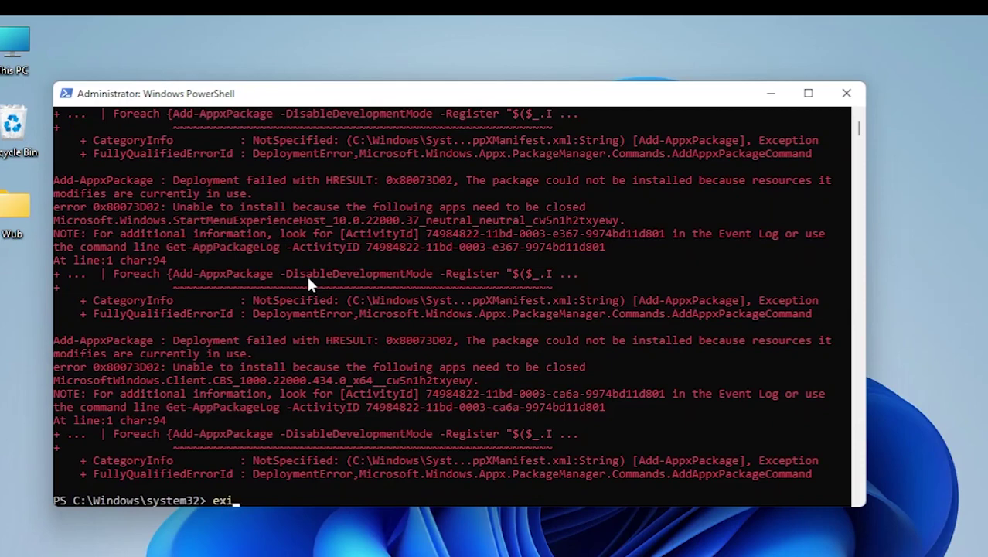
{"action": "type", "text": "t"}
{"action": "key", "text": "Return"}
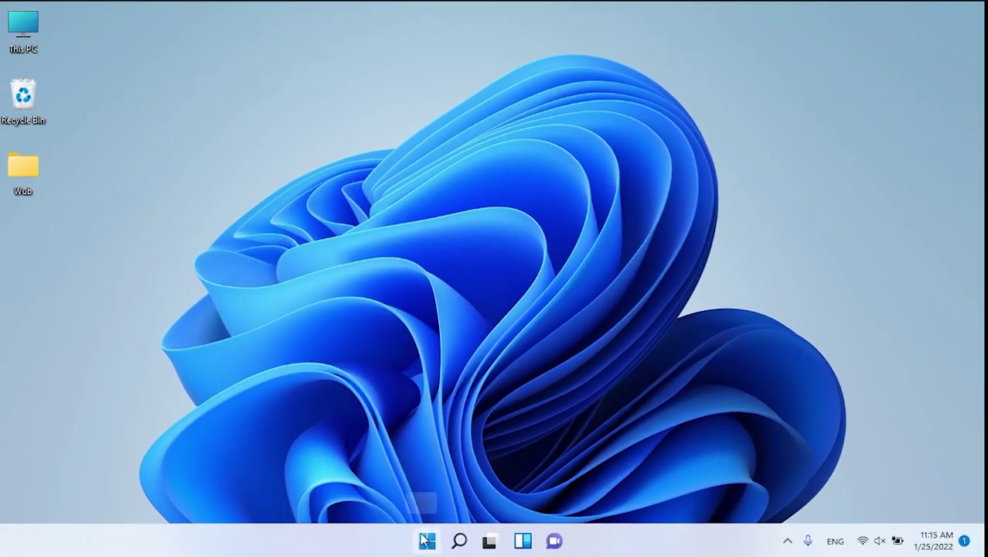
Open the computer's power options.
{"action": "left_click", "coordinate": [426, 540]}
{"action": "left_click", "coordinate": [670, 490]}
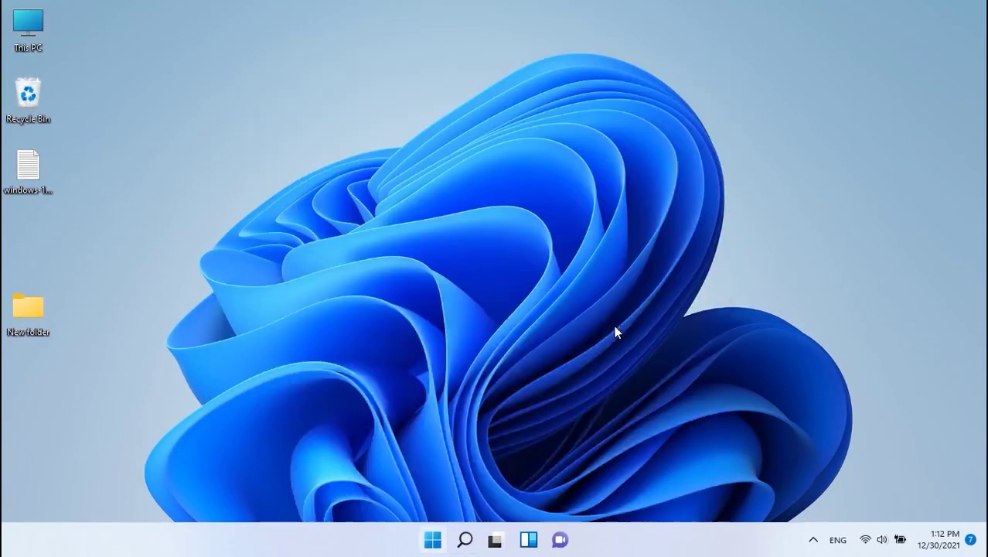
Open Command Prompt as administrator and run a system file scan with sfc /scannow.
{"action": "key", "text": "super+s"}
{"action": "type", "text": "cmd"}
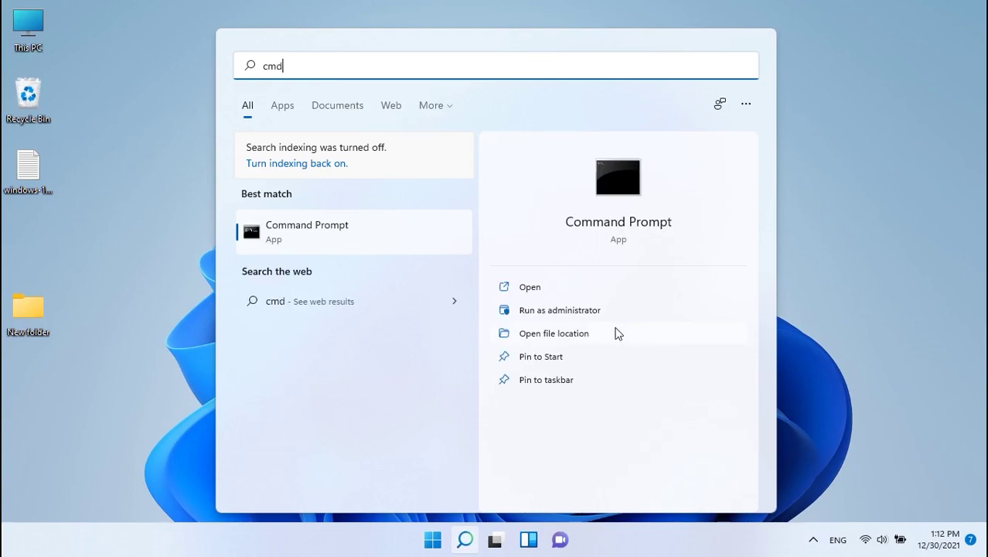
{"action": "left_click", "coordinate": [563, 309]}
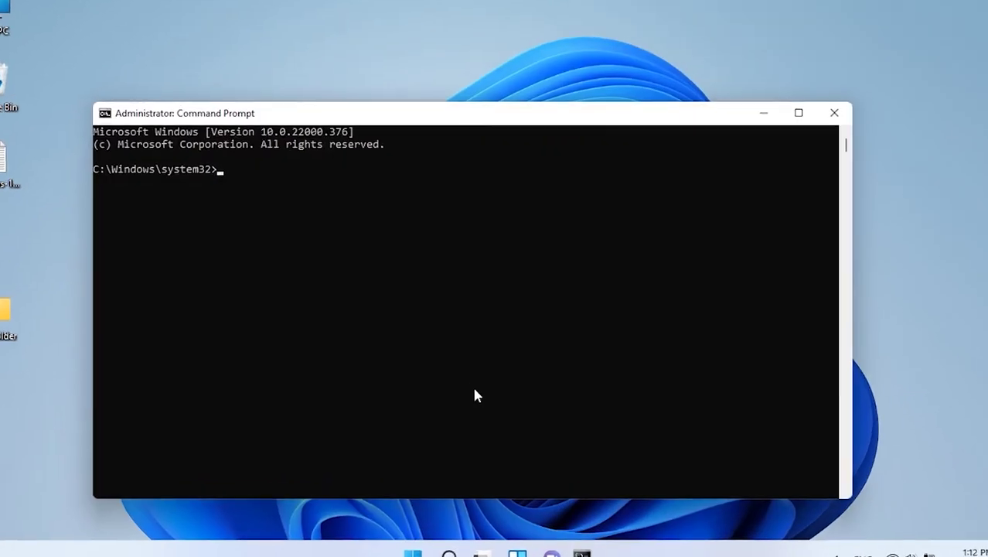
{"action": "type", "text": "sfc /scannow"}
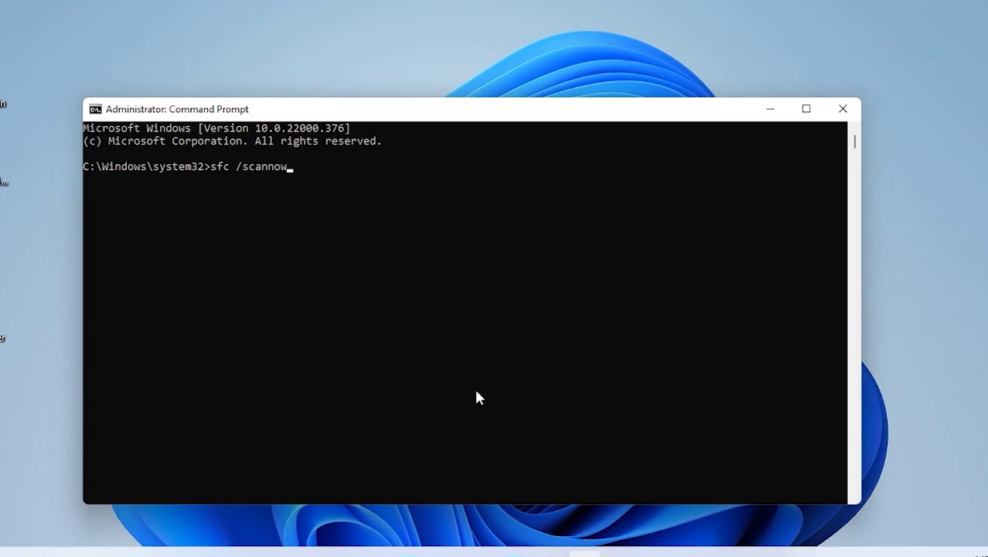
{"action": "key", "text": "Return"}
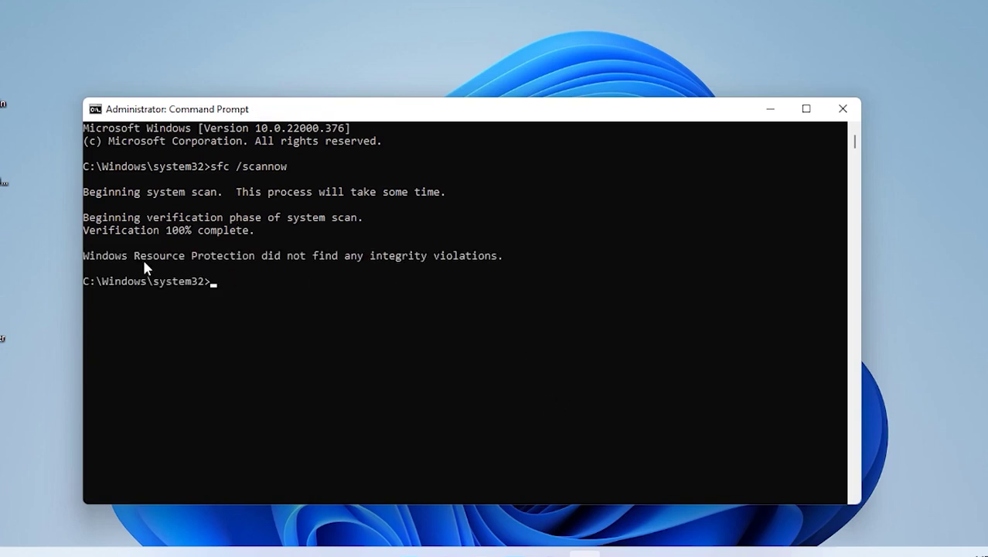
Examine the result message of the system file scan in Command Prompt.
{"action": "left_click_drag", "start_coordinate": [104, 258], "coordinate": [427, 261]}
{"action": "left_click", "coordinate": [407, 272]}
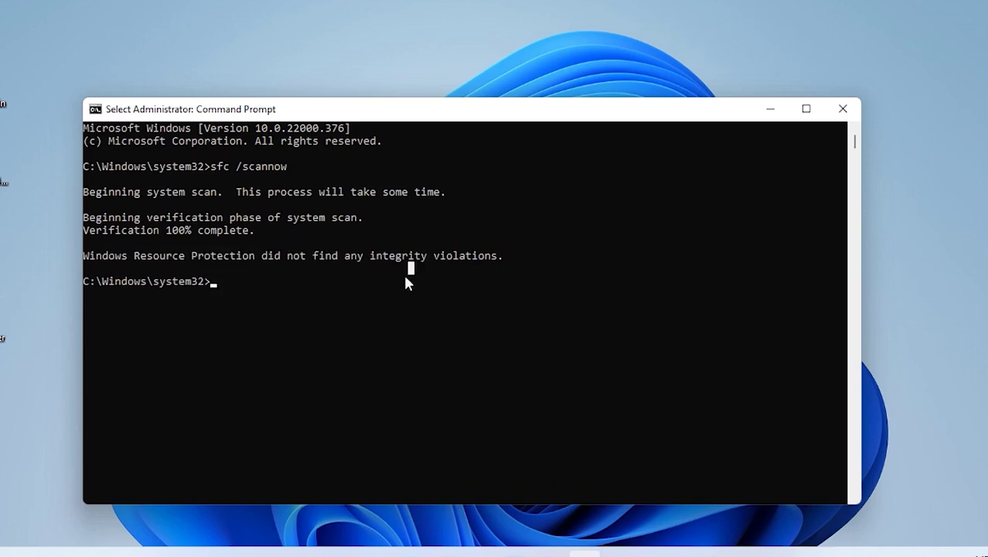
{"action": "left_click", "coordinate": [910, 290]}
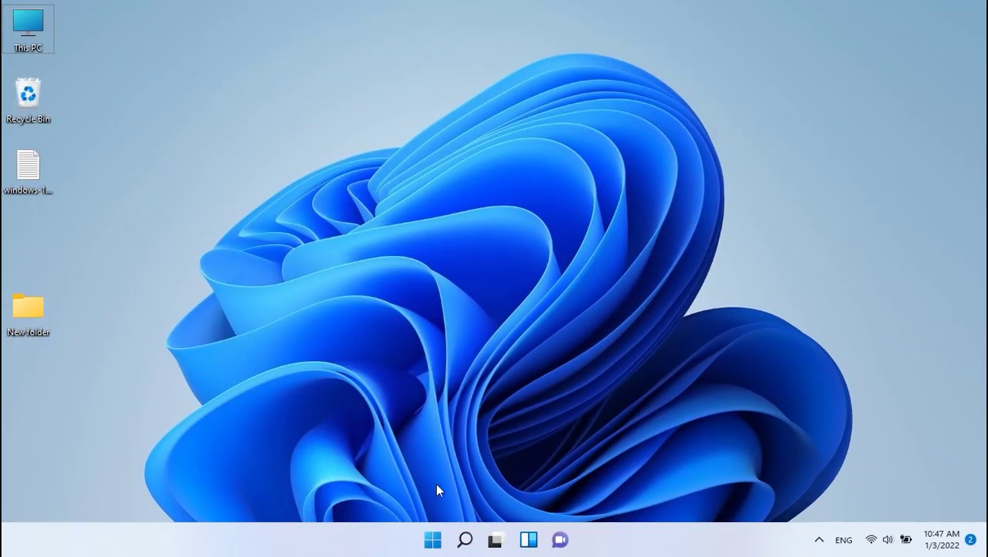
Search Windows for "restore", open Create a restore point, and check the system protection configuration of drive C: without changing it.
{"action": "key", "text": "super+s"}
{"action": "type", "text": "sy"}
{"action": "key", "text": "BackSpace"}
{"action": "key", "text": "BackSpace"}
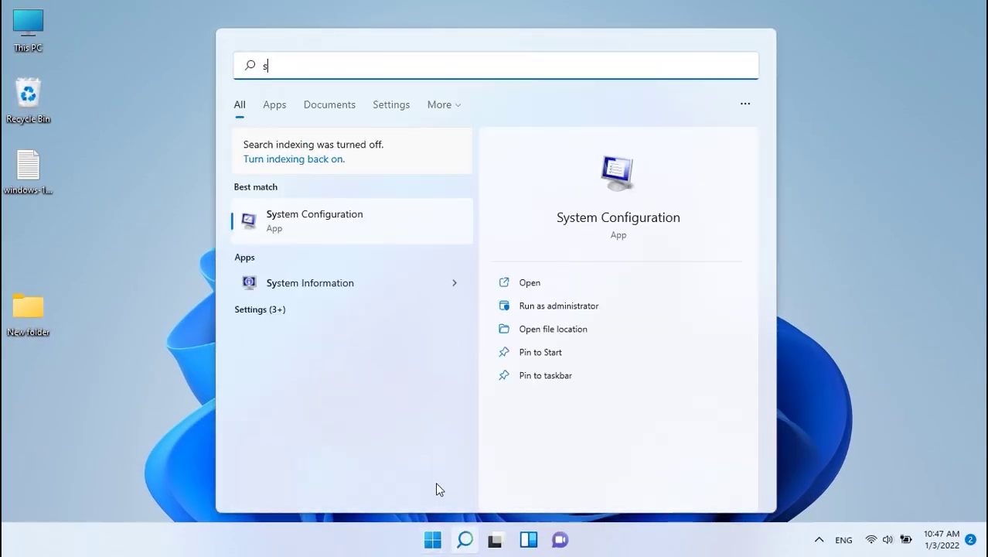
{"action": "type", "text": "res"}
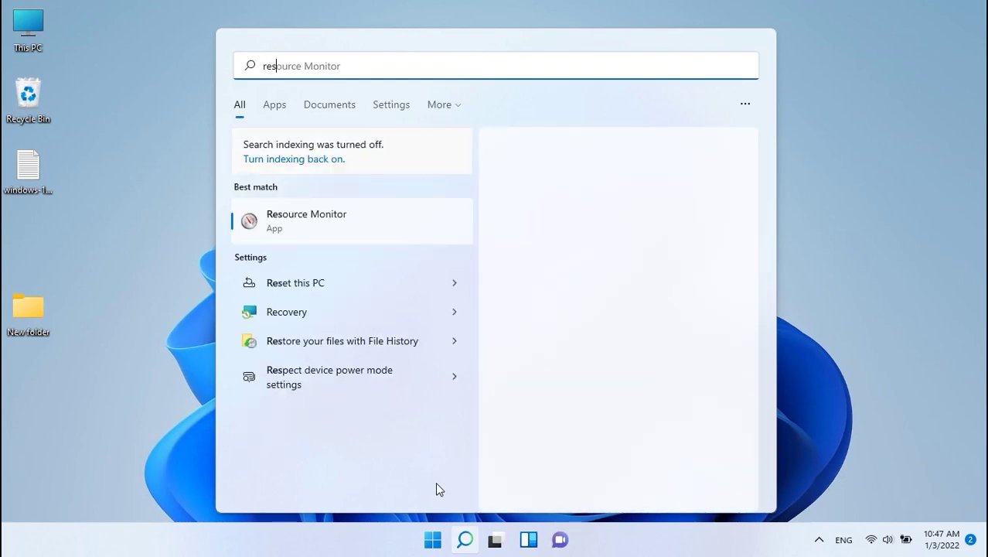
{"action": "type", "text": "tore"}
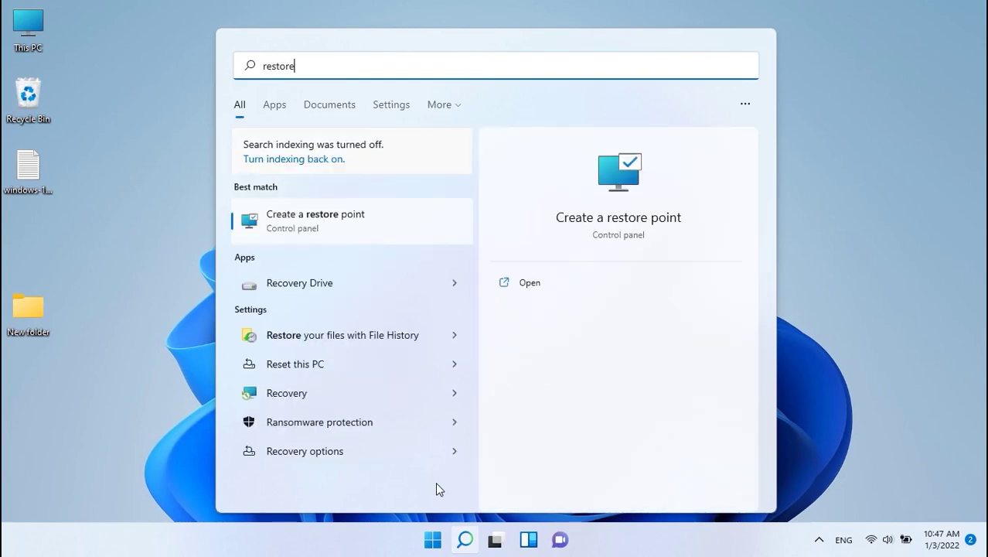
{"action": "key", "text": "Return"}
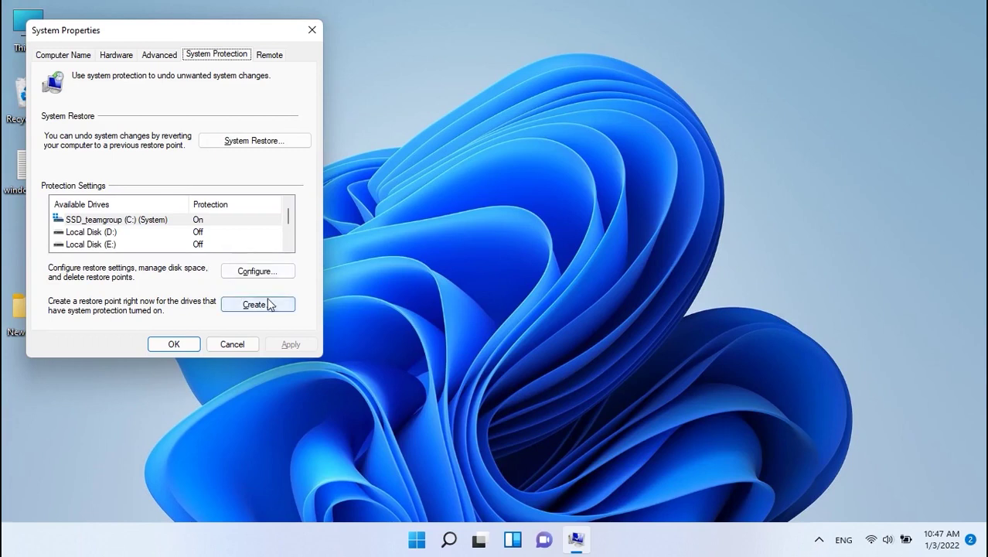
{"action": "left_click", "coordinate": [255, 271]}
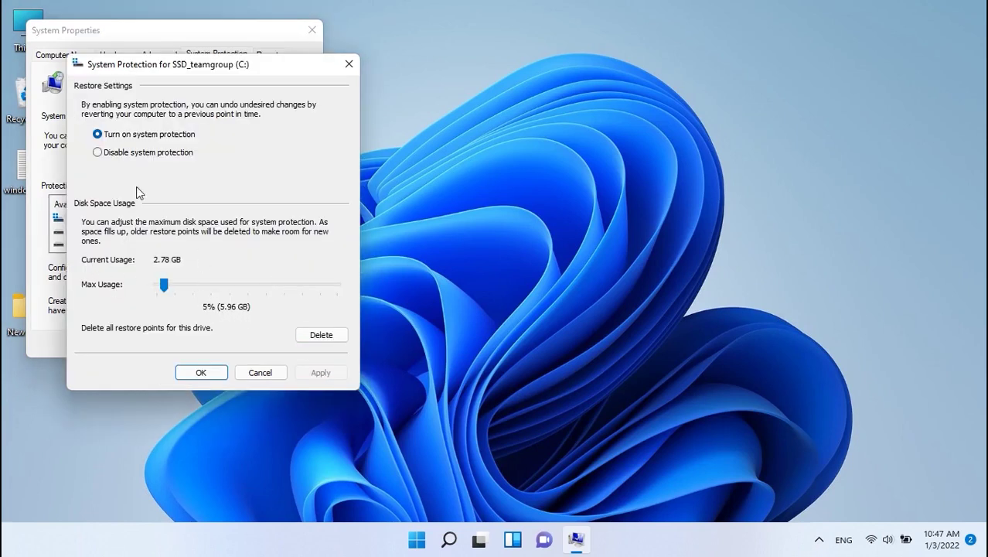
{"action": "left_click", "coordinate": [252, 370]}
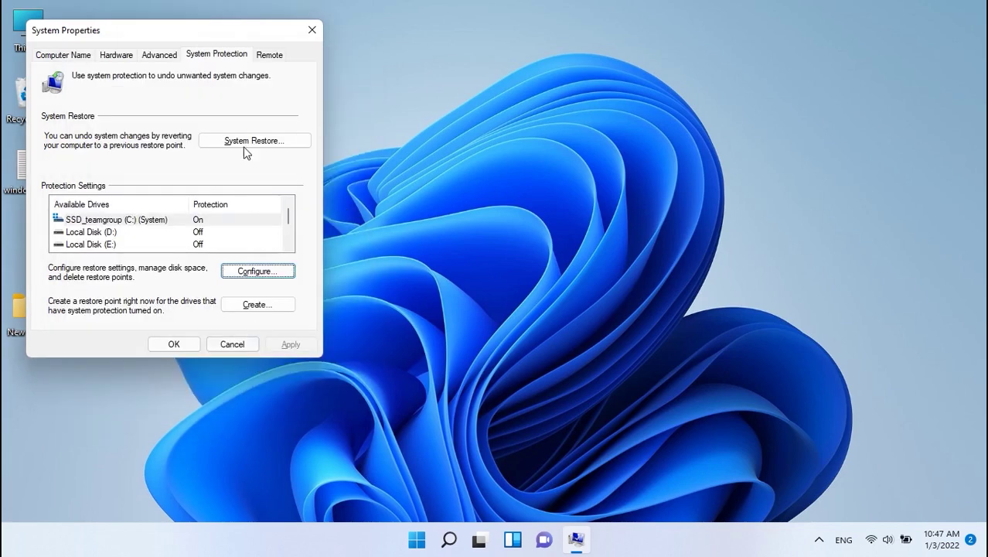
Start System Restore, choose a different restore point, select the 12/30/2021 11:39:27 AM Microsoft Visual C++ entry, and confirm the restore.
{"action": "left_click", "coordinate": [242, 142]}
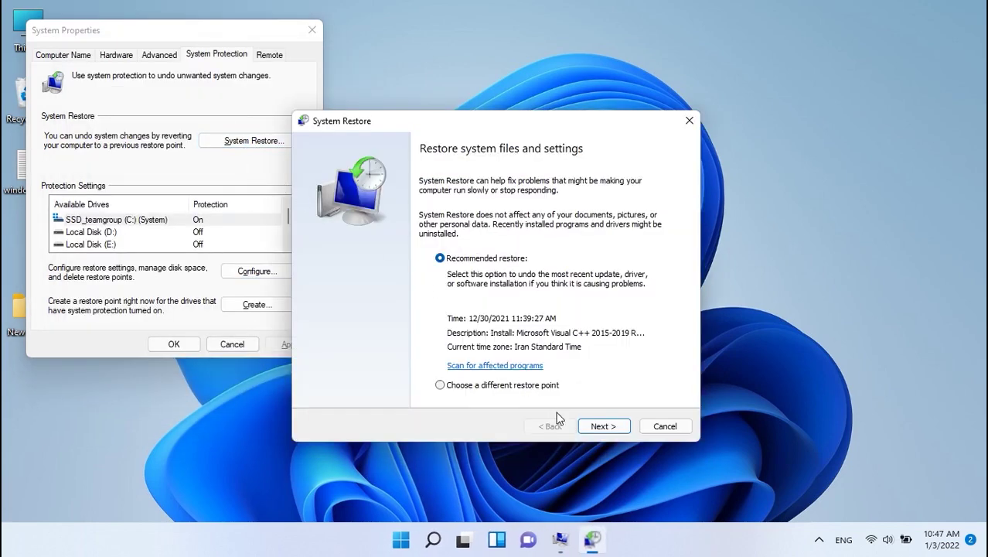
{"action": "left_click", "coordinate": [534, 386]}
{"action": "left_click", "coordinate": [603, 426]}
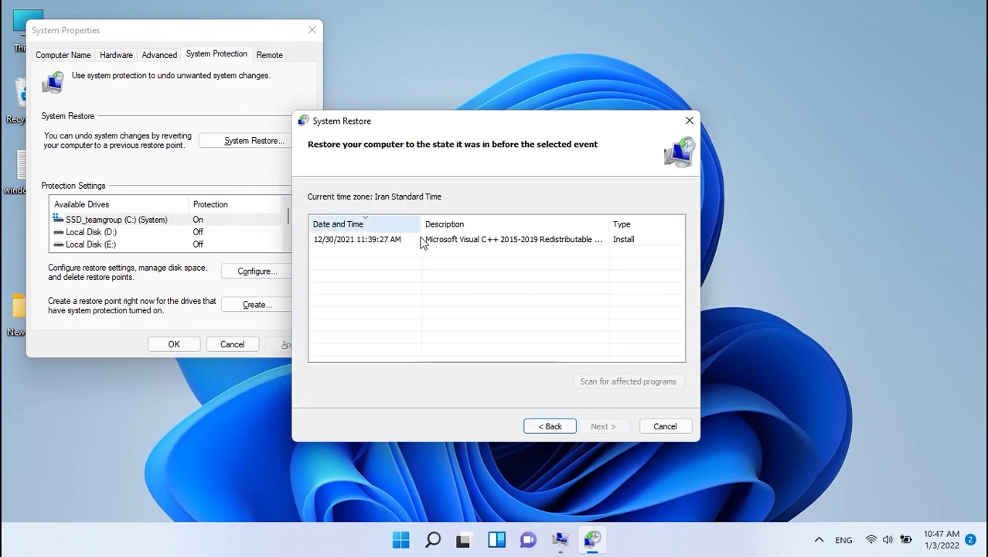
{"action": "left_click", "coordinate": [507, 240]}
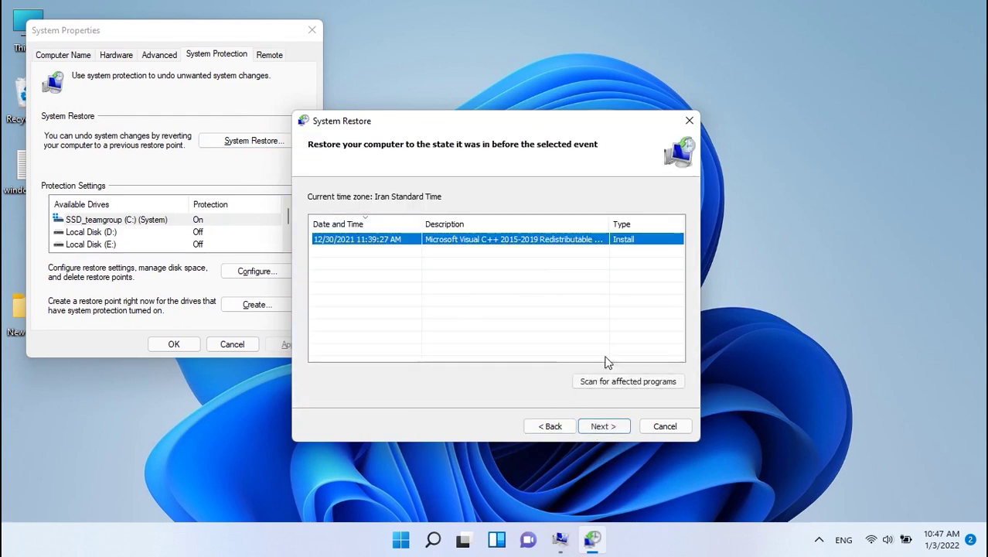
{"action": "left_click", "coordinate": [604, 425]}
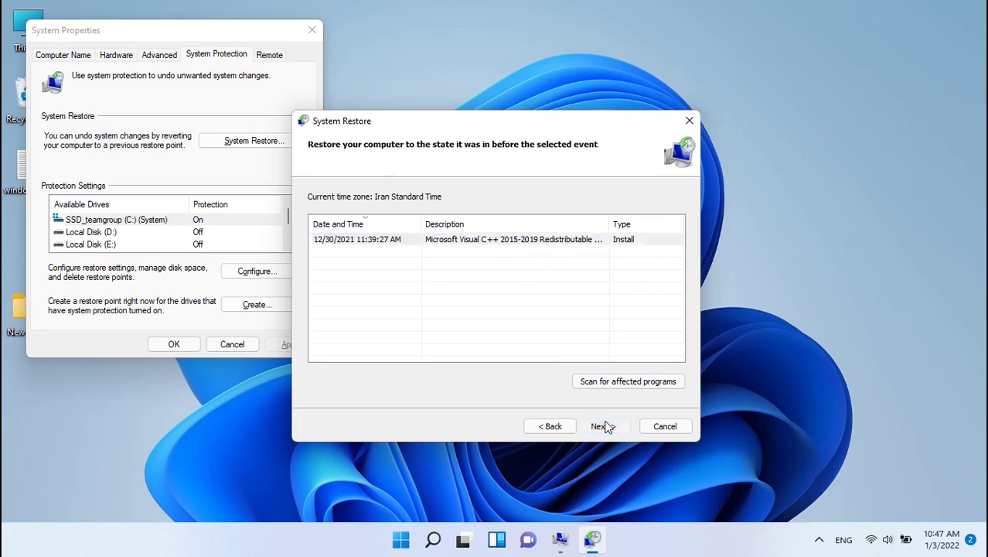
{"action": "left_click", "coordinate": [605, 426]}
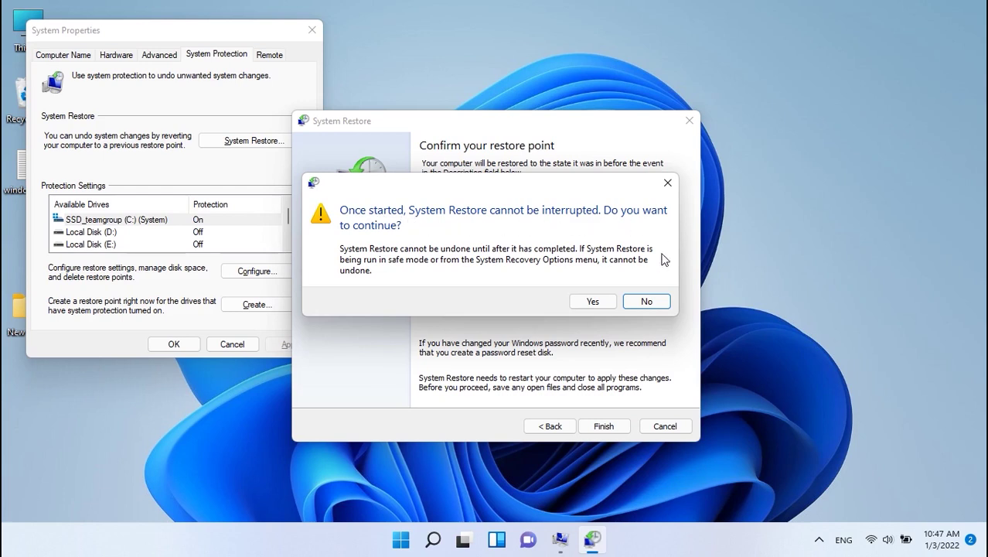
{"action": "left_click", "coordinate": [607, 306]}
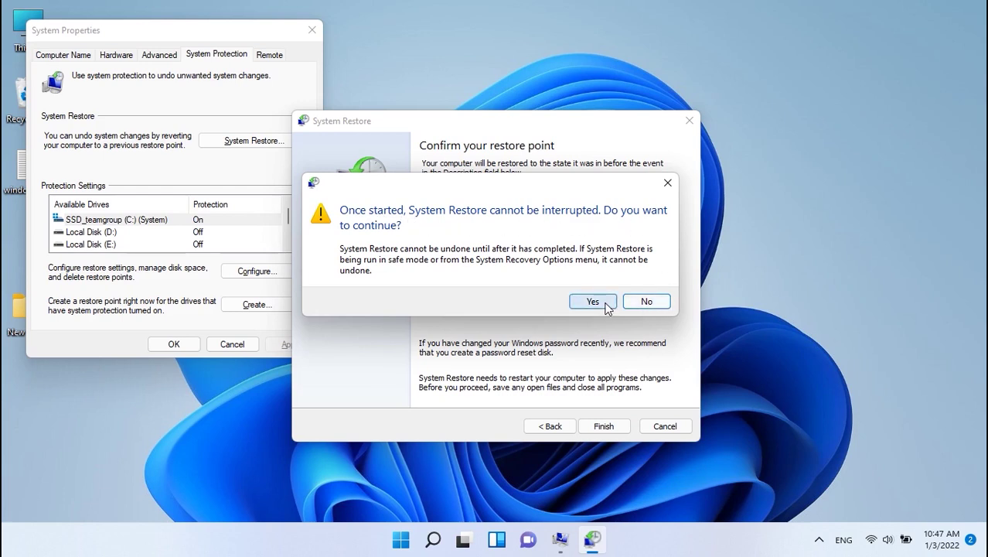